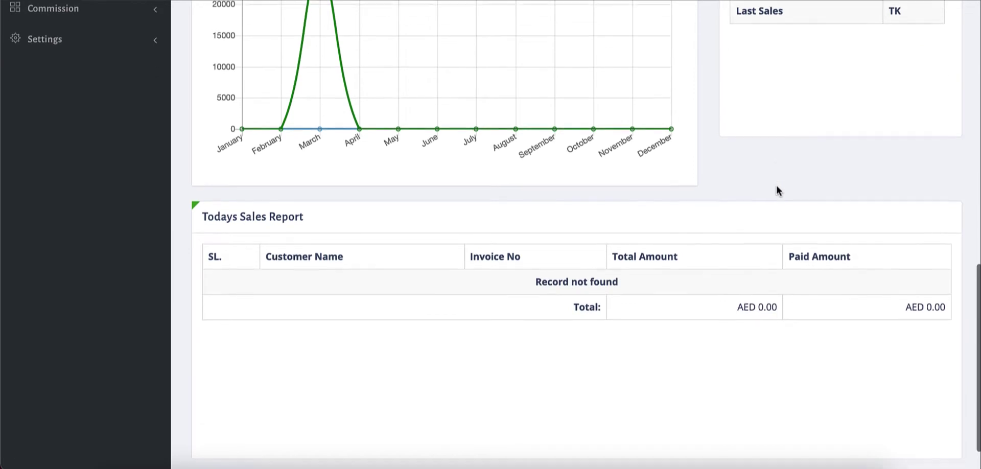
Open the list of product categories.
scroll(602, 212, up, 12)
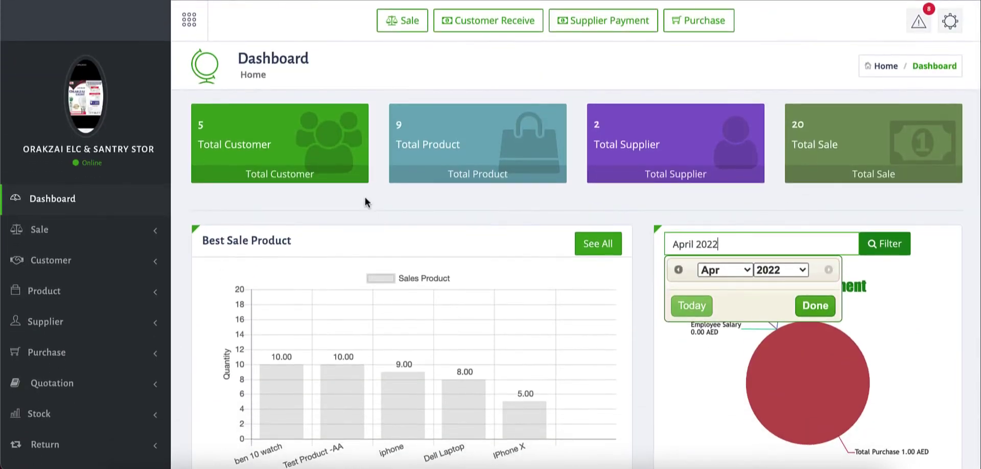
click(113, 235)
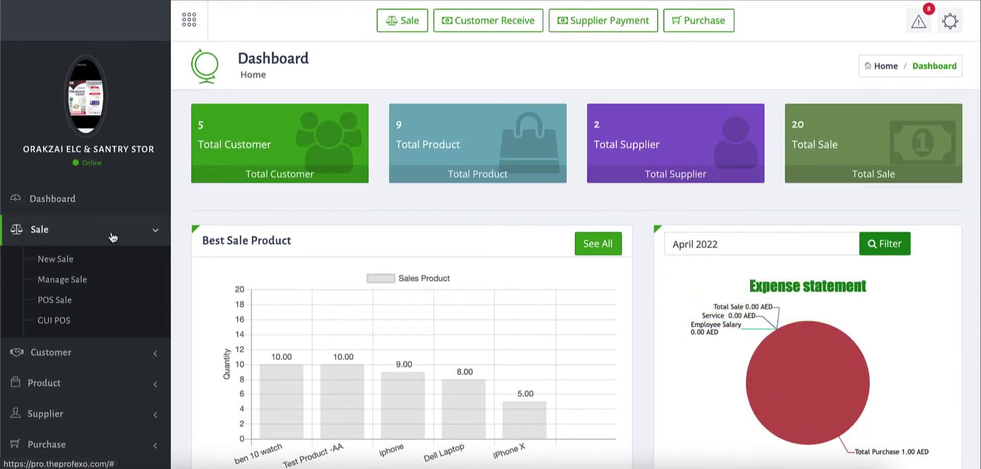
scroll(113, 302, down, 2)
click(112, 302)
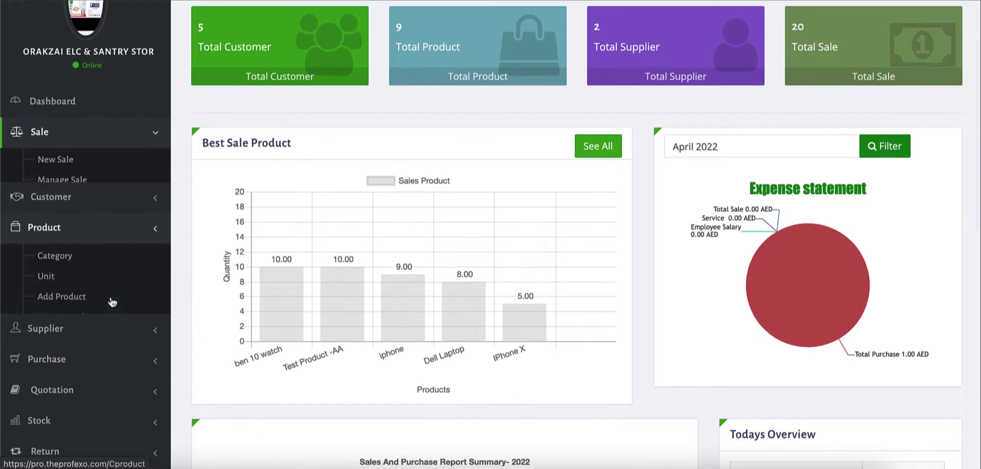
click(67, 229)
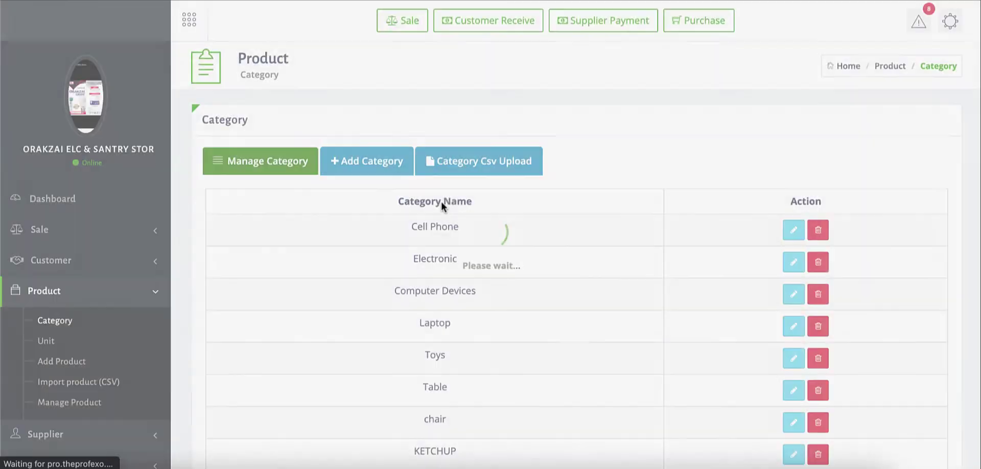
Add a new product category named Oil Filter.
click(349, 163)
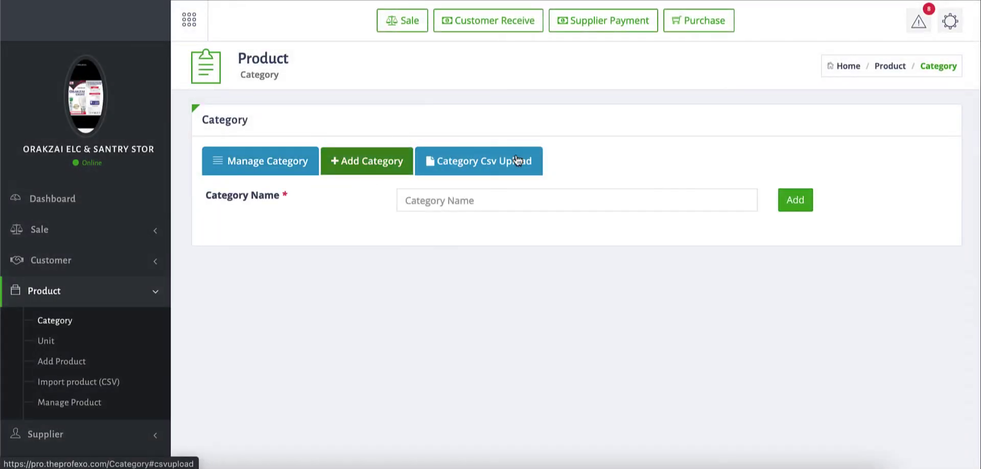
click(475, 194)
text(o)
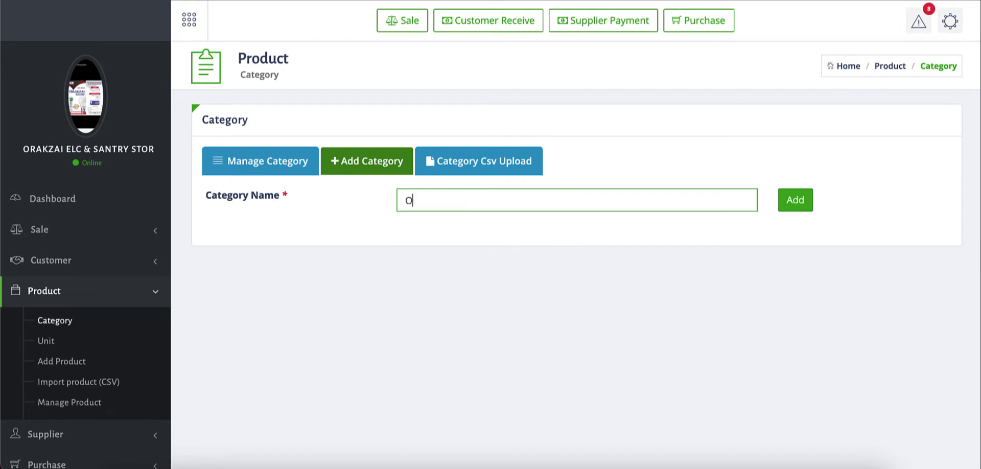
text(il Filter)
click(792, 207)
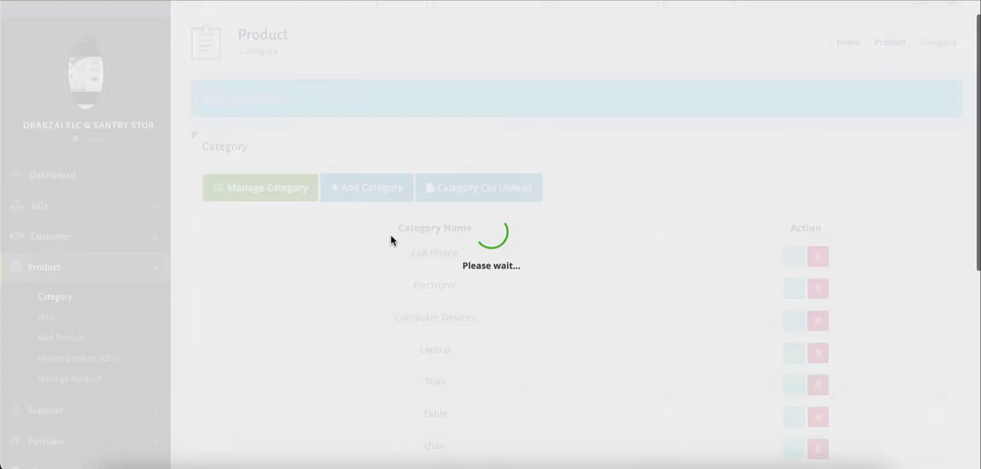
scroll(390, 237, down, 3)
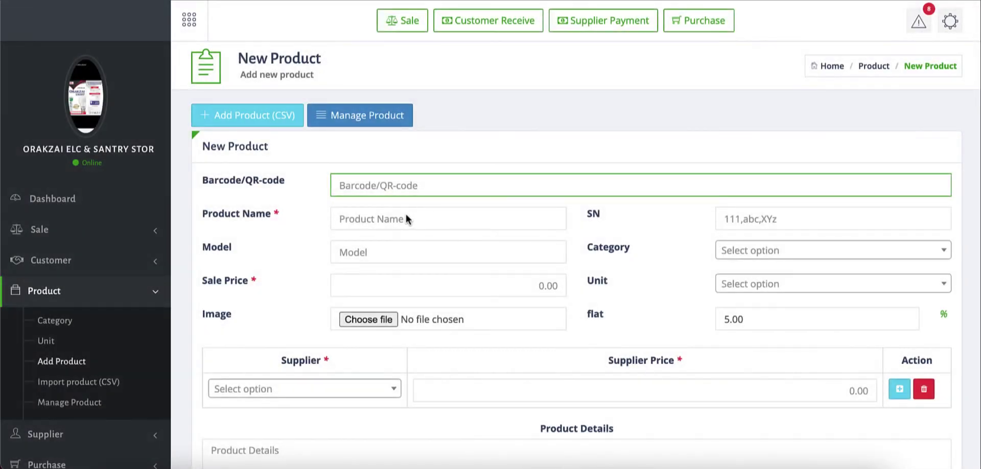
Enter barcode 1212313 and the product name Honda Filter for a new product.
click(380, 184)
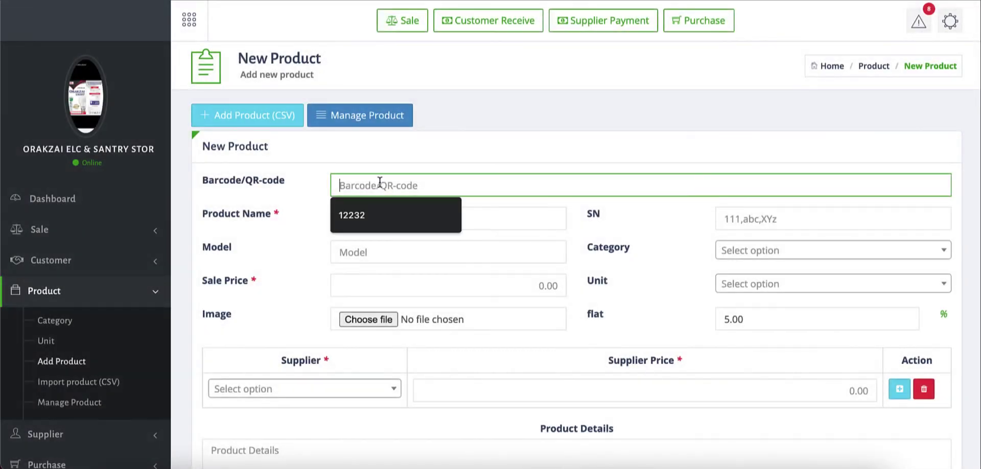
text(1212313)
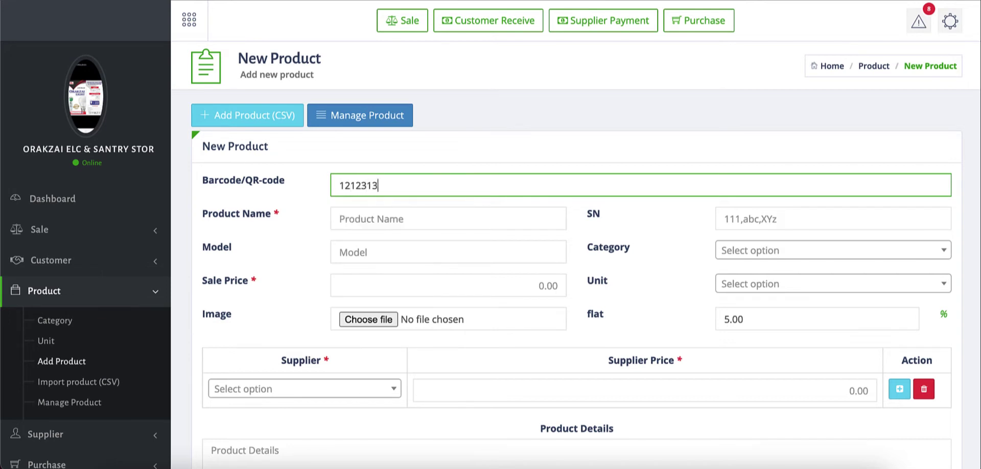
click(385, 218)
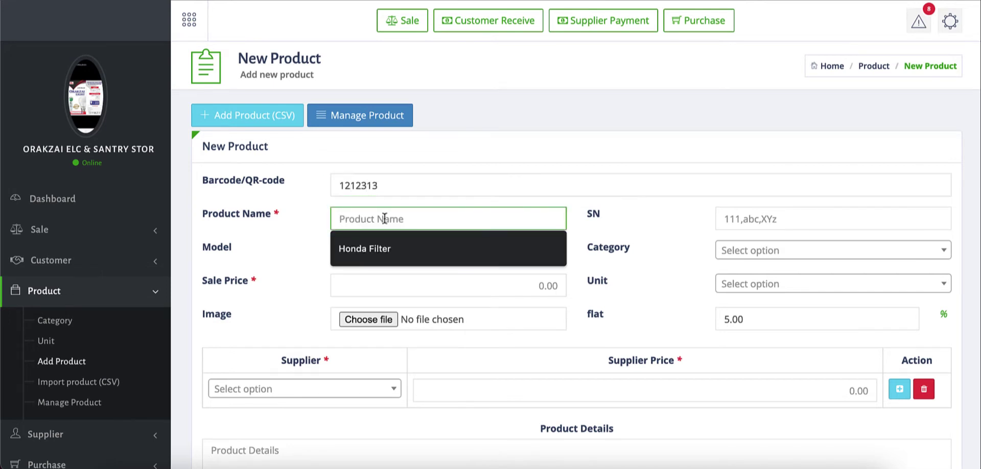
click(384, 252)
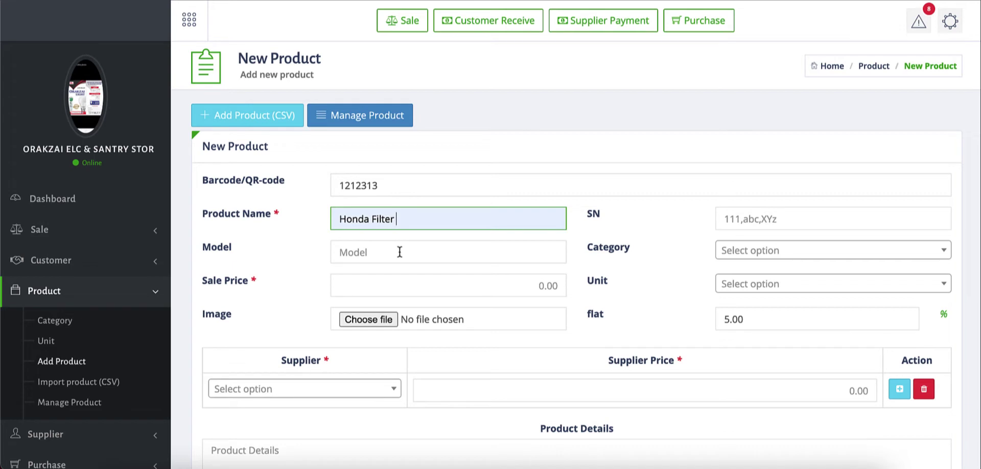
Assign the new product to the Oil Filter category.
click(729, 251)
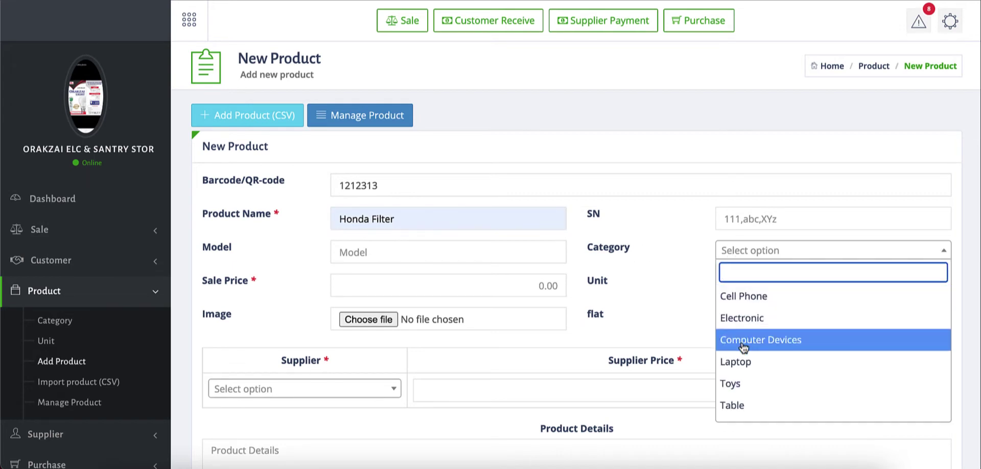
scroll(744, 348, down, 3)
scroll(743, 348, up, 2)
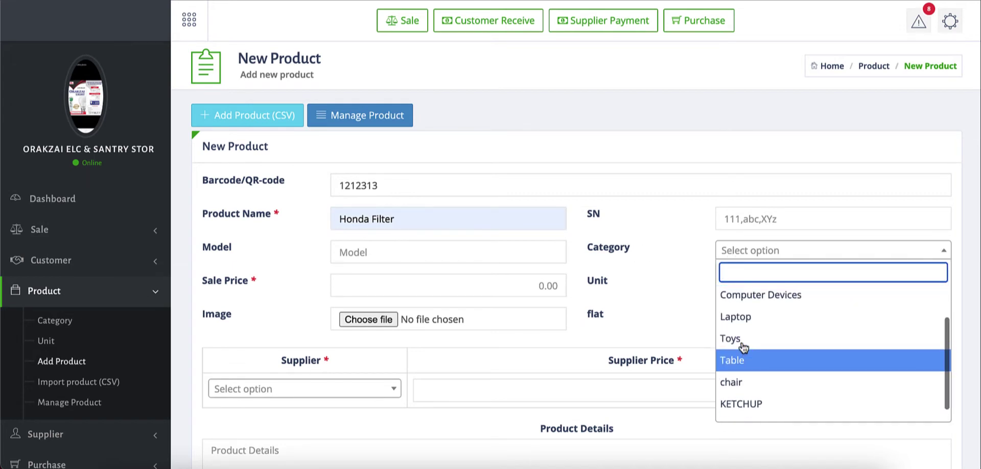
scroll(744, 348, up, 1)
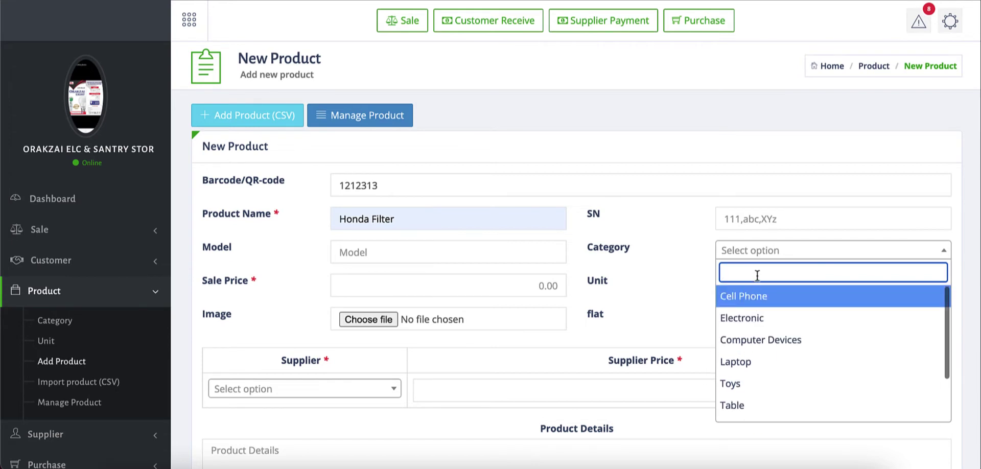
text(ge)
key(BackSpace)
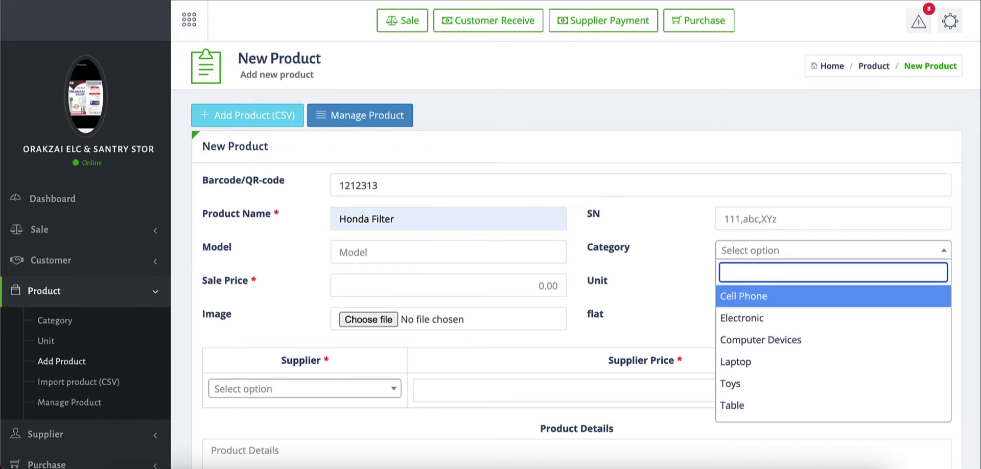
scroll(778, 357, down, 3)
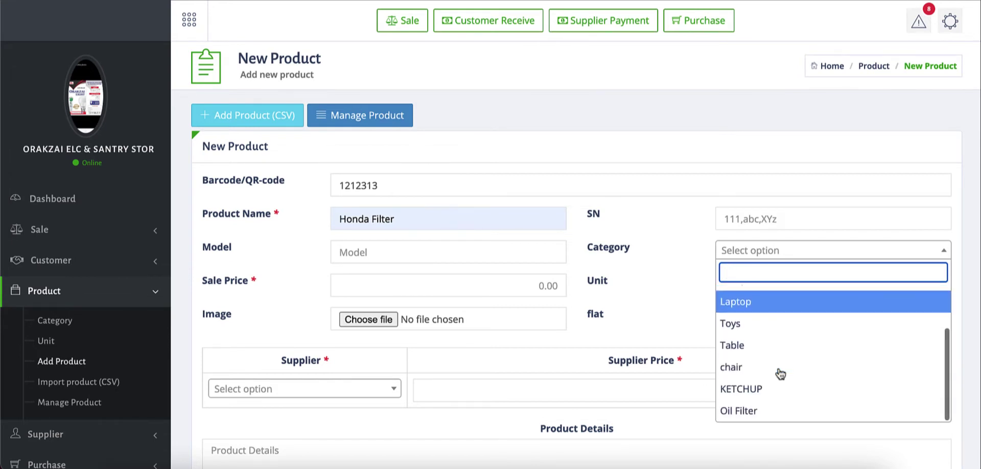
click(780, 409)
Set the product's sale price to 100 and clear its flat percentage.
click(447, 285)
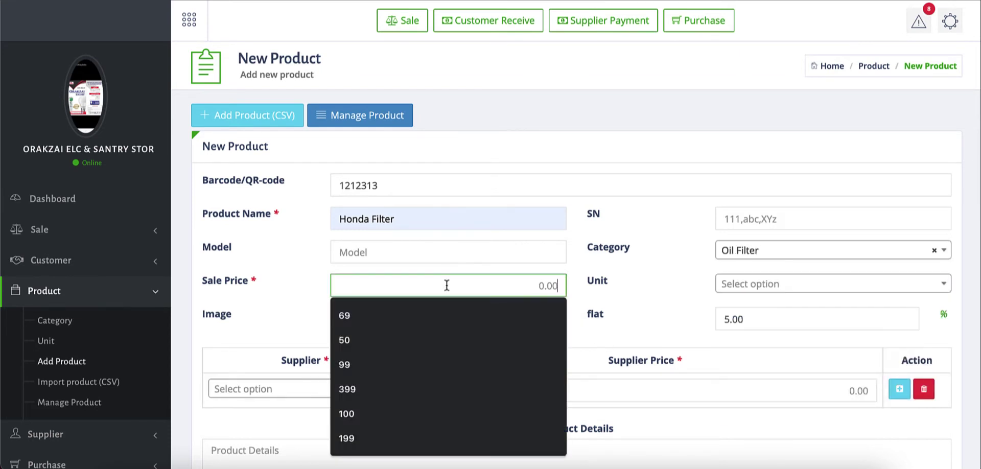
text(100)
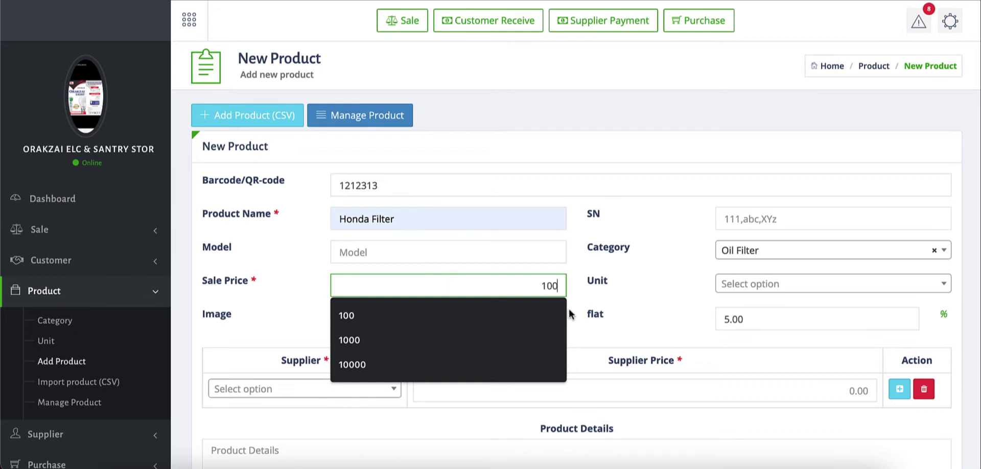
double_click(749, 323)
key(BackSpace)
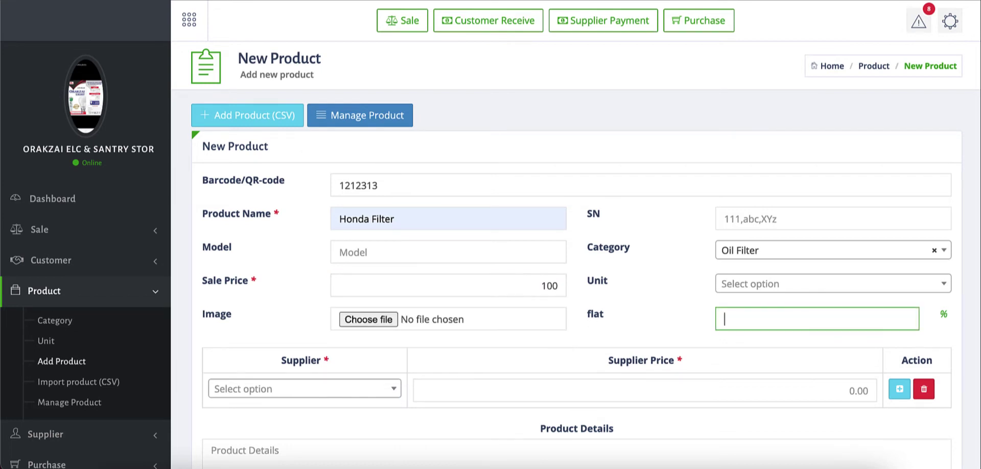
Choose Piece as the product's unit.
scroll(749, 324, down, 2)
click(742, 190)
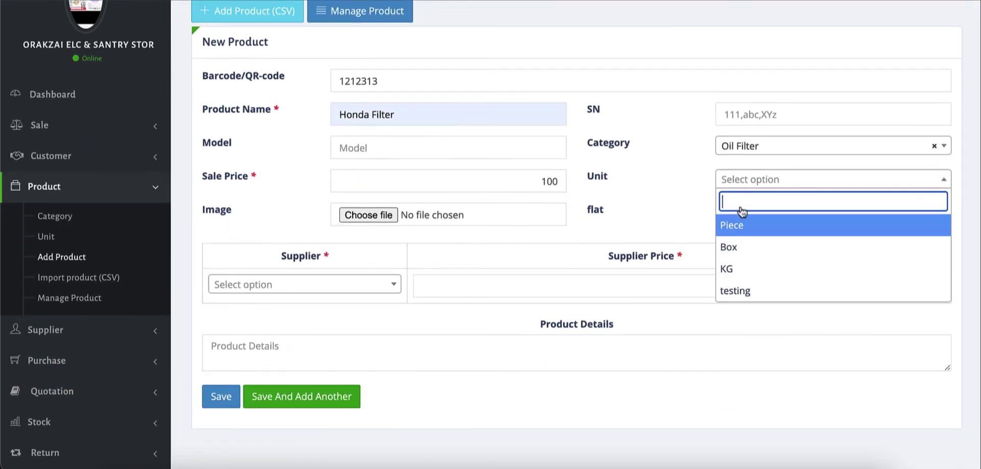
click(750, 225)
Assign Test Supplier 01-AA with a supplier price of 50 and save the product.
scroll(565, 249, down, 2)
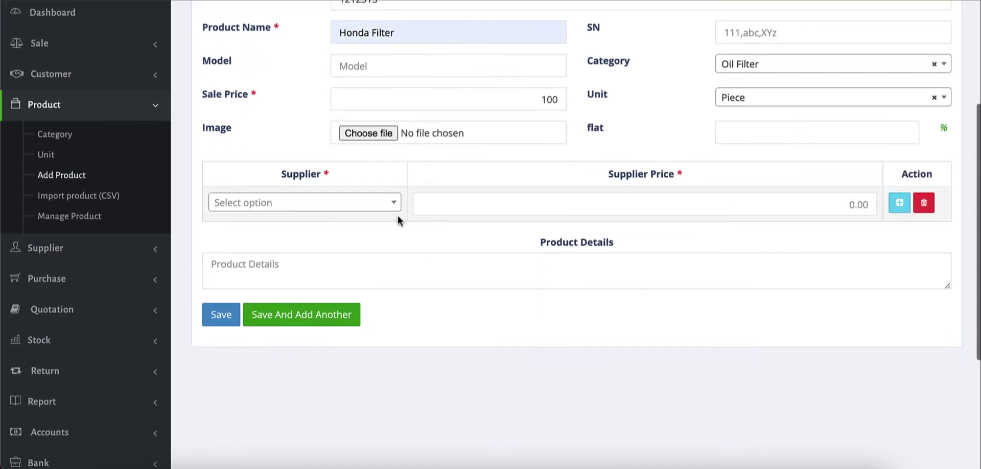
click(376, 211)
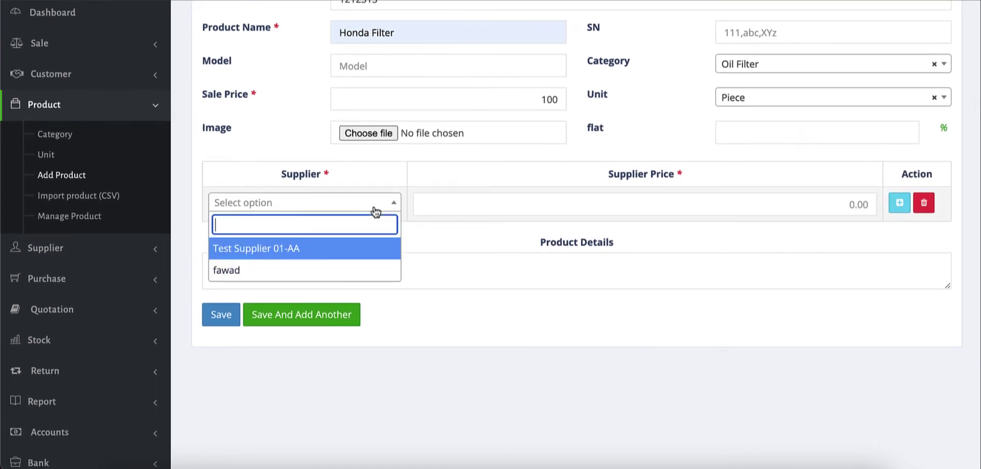
click(376, 250)
click(727, 208)
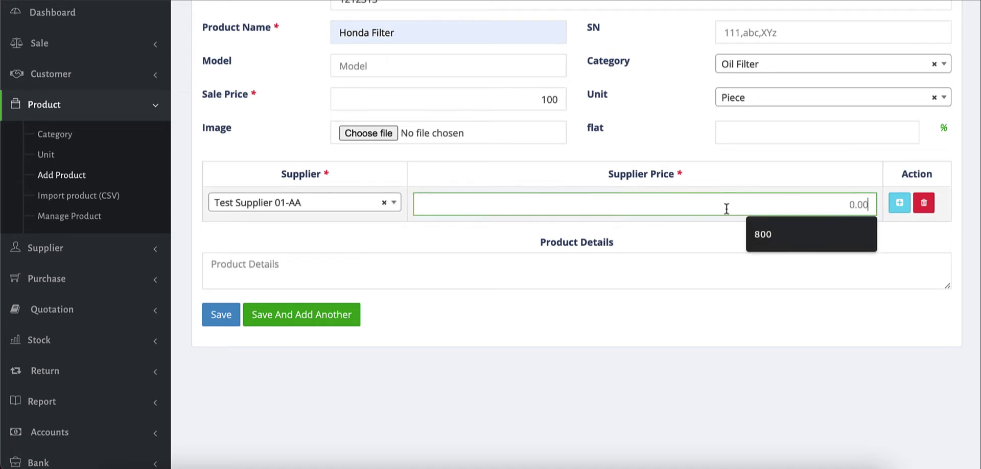
text(50)
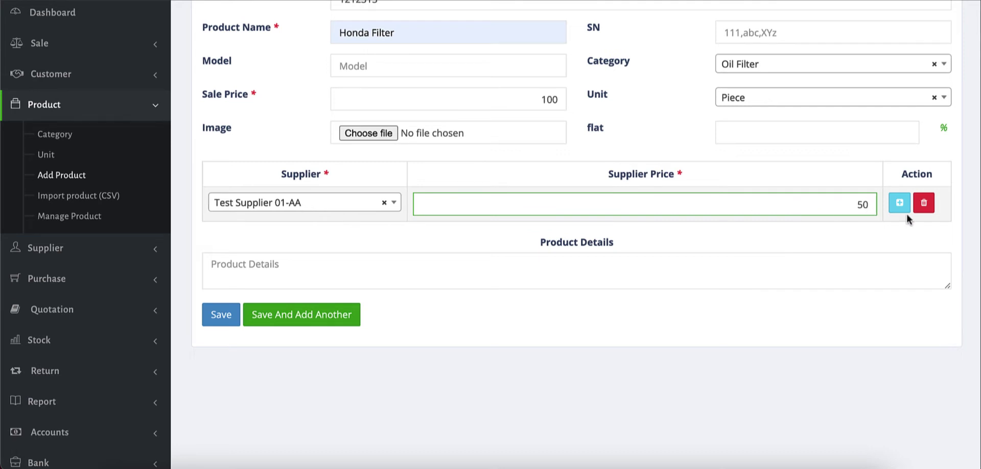
click(221, 315)
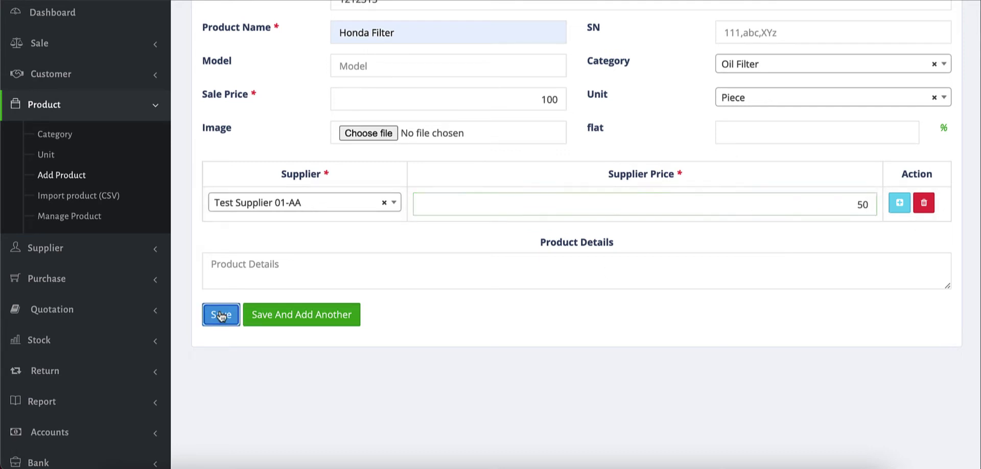
scroll(432, 309, up, 1)
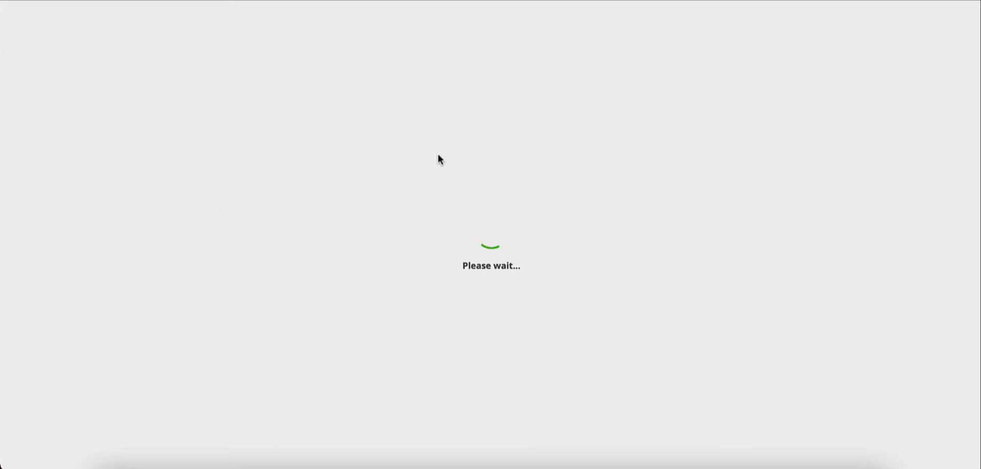
click(506, 1)
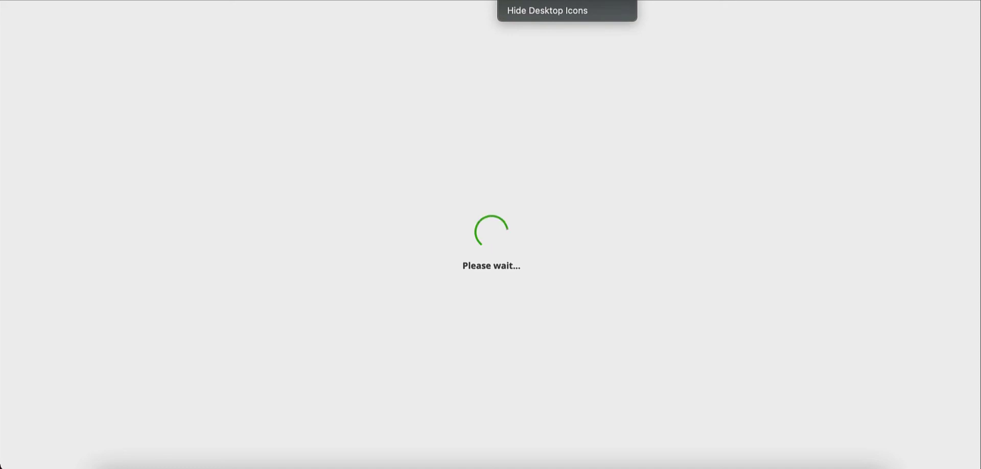
click(539, 170)
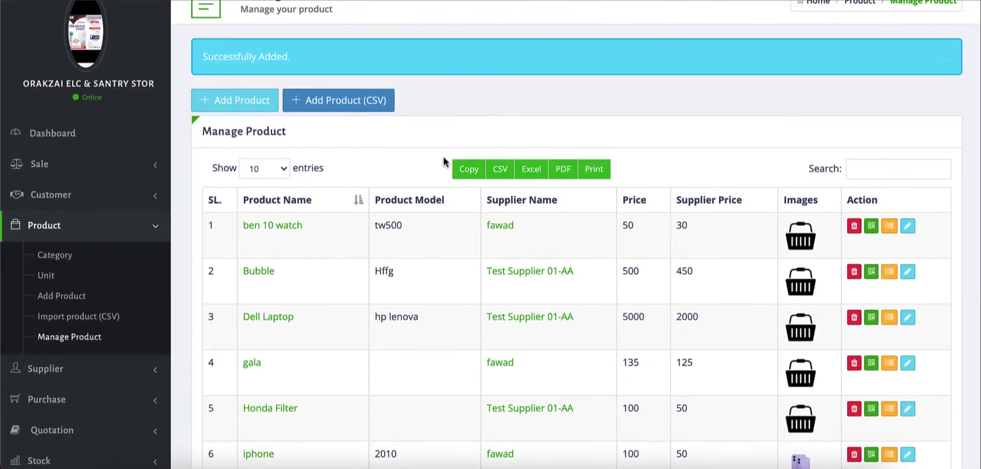
Open the stock report and check the stock quantity of Honda Filter.
scroll(538, 156, down, 3)
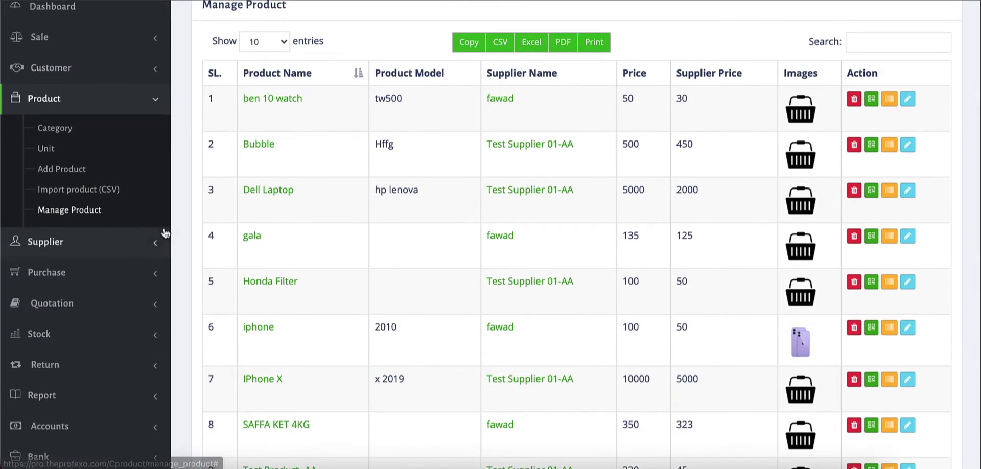
click(96, 334)
scroll(96, 332, down, 1)
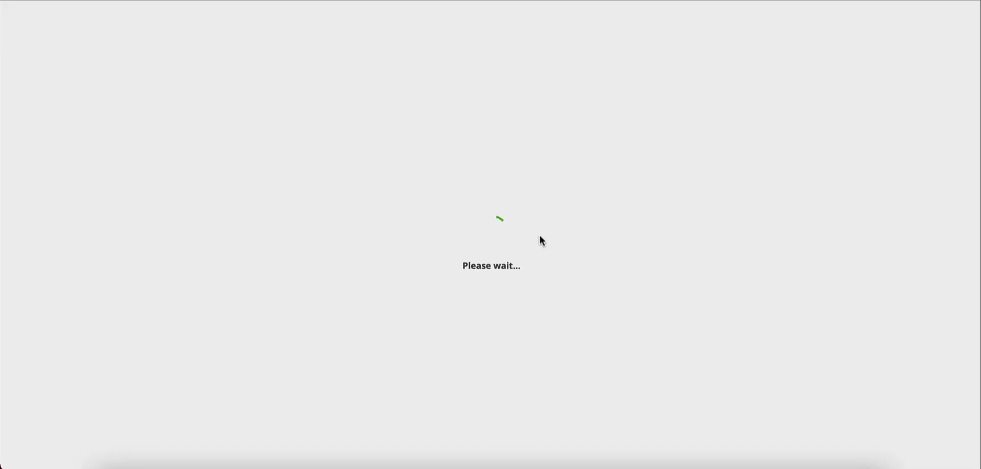
scroll(539, 235, down, 1)
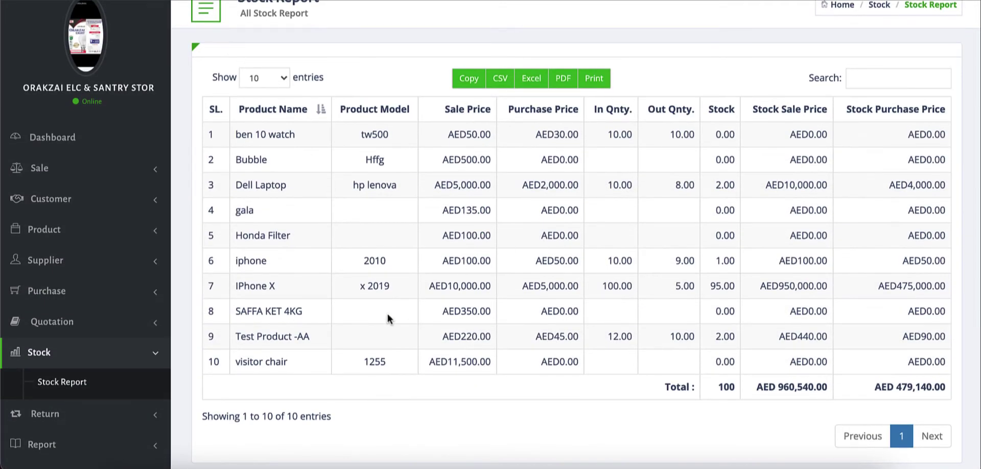
triple_click(278, 237)
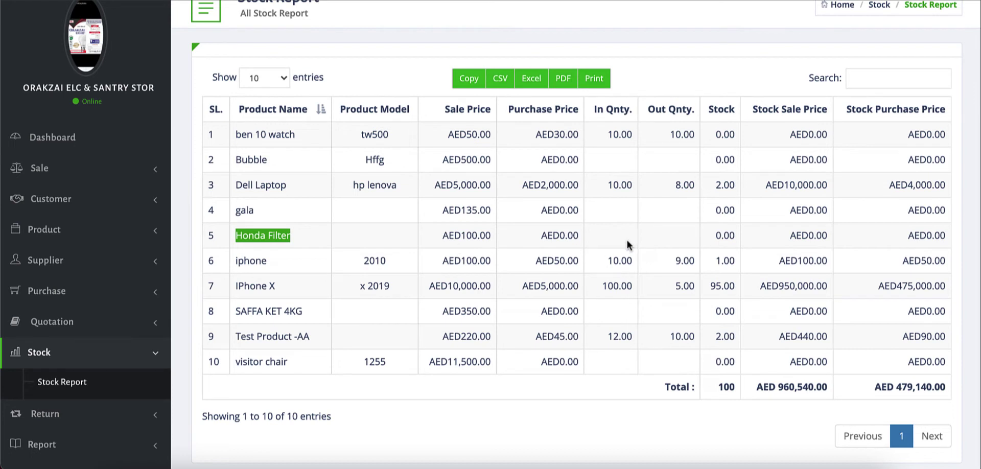
double_click(725, 235)
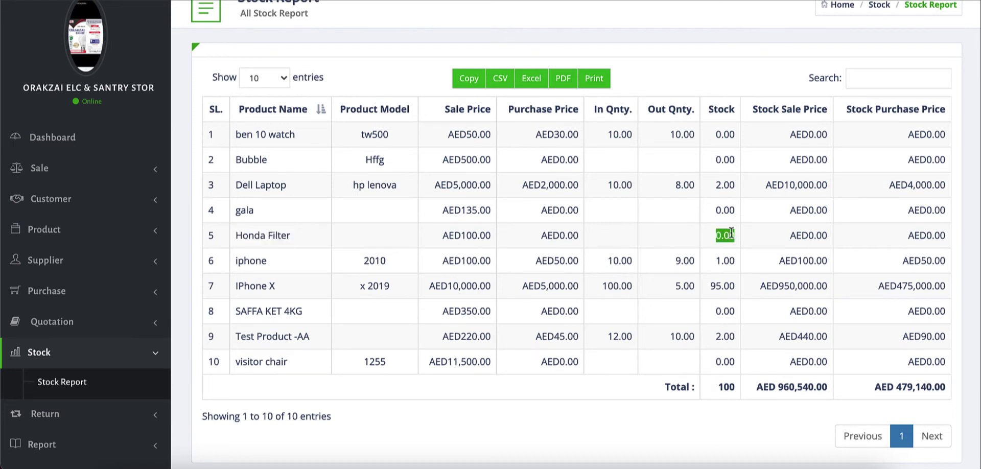
Open the form for adding a new purchase.
click(84, 291)
scroll(84, 293, down, 2)
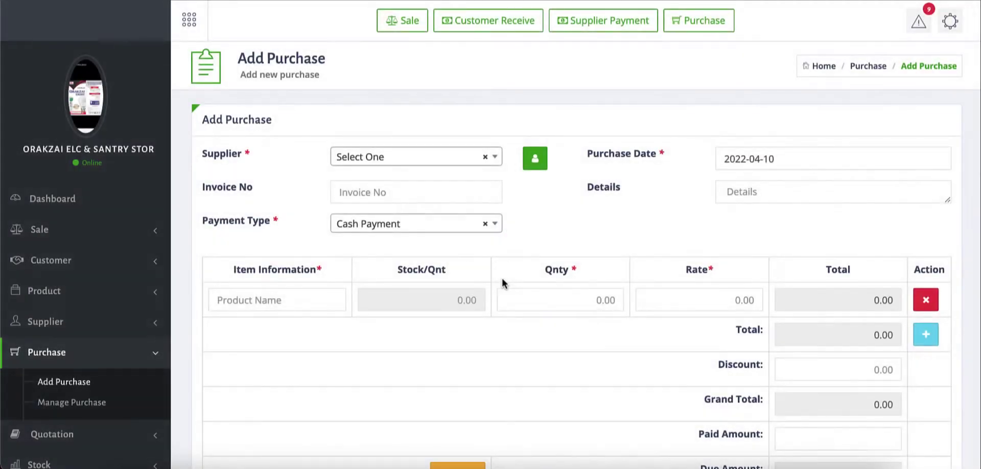
Choose Test Supplier 01-AA as the purchase's supplier and add Honda Filter as its item.
click(456, 168)
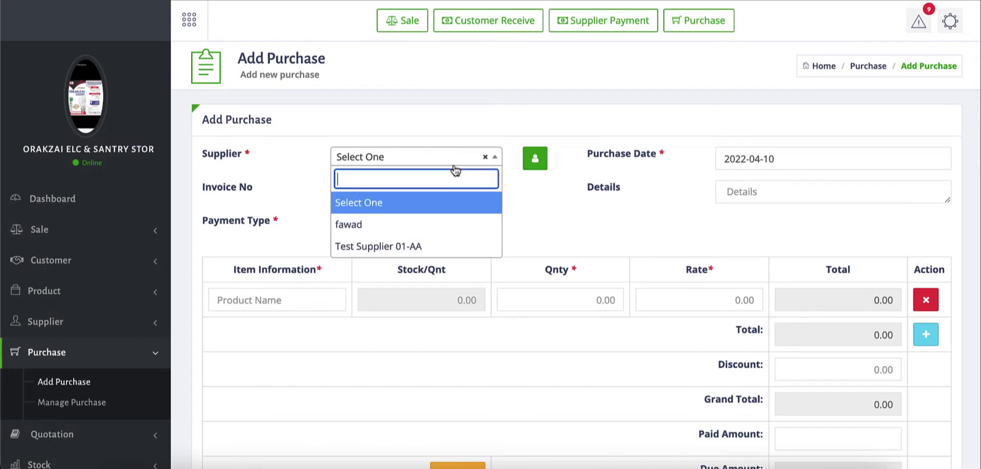
click(452, 244)
click(296, 291)
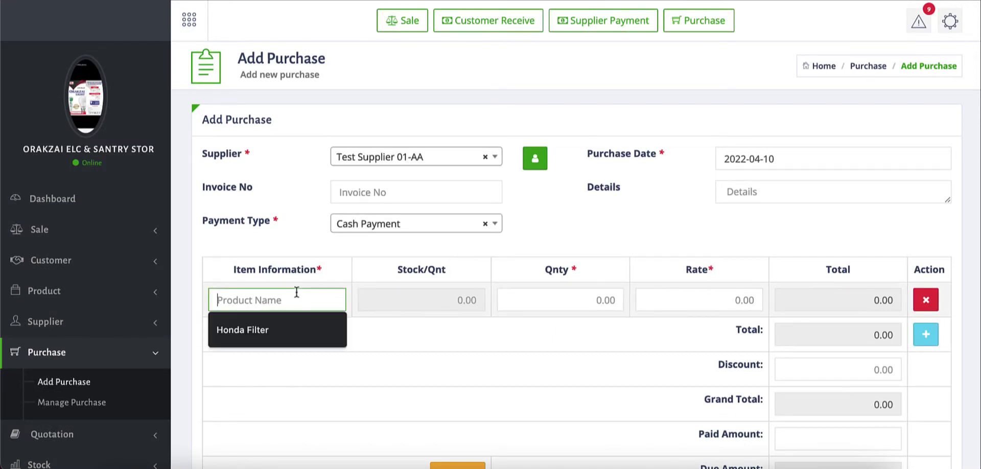
text(hon)
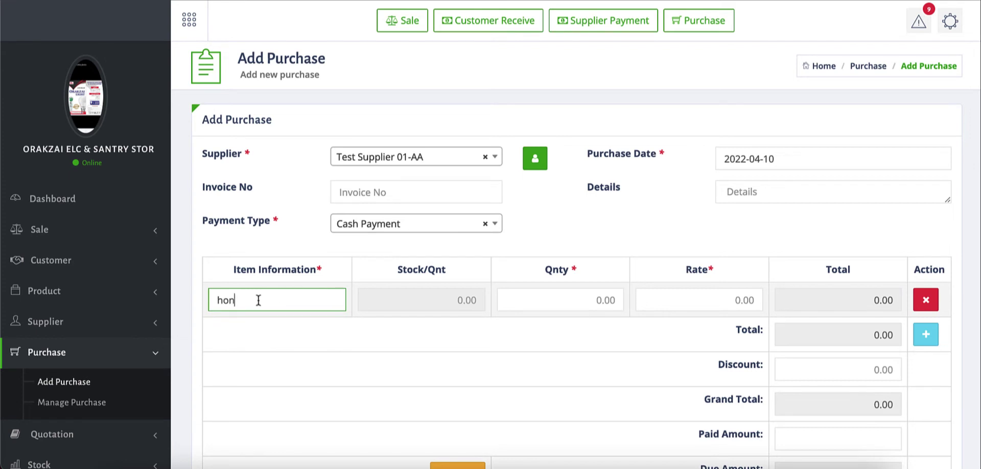
click(301, 322)
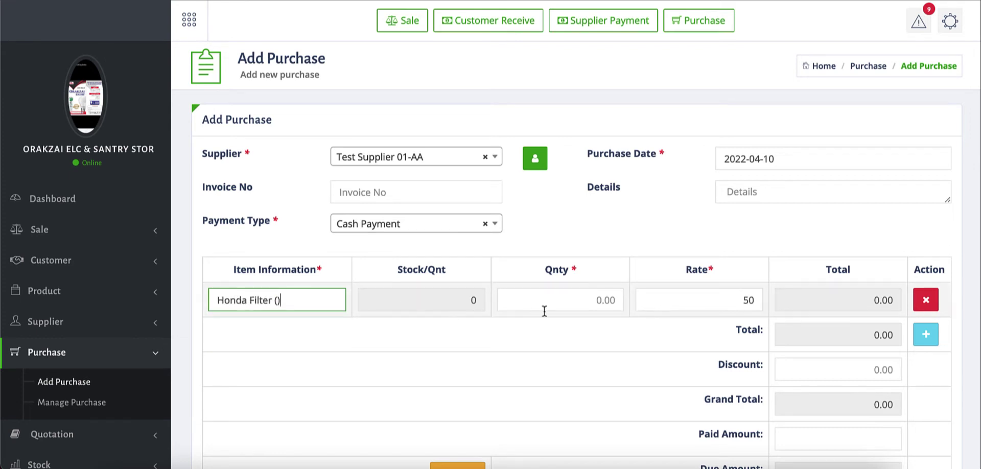
Set the purchase quantity of Honda Filter to 100.
click(572, 305)
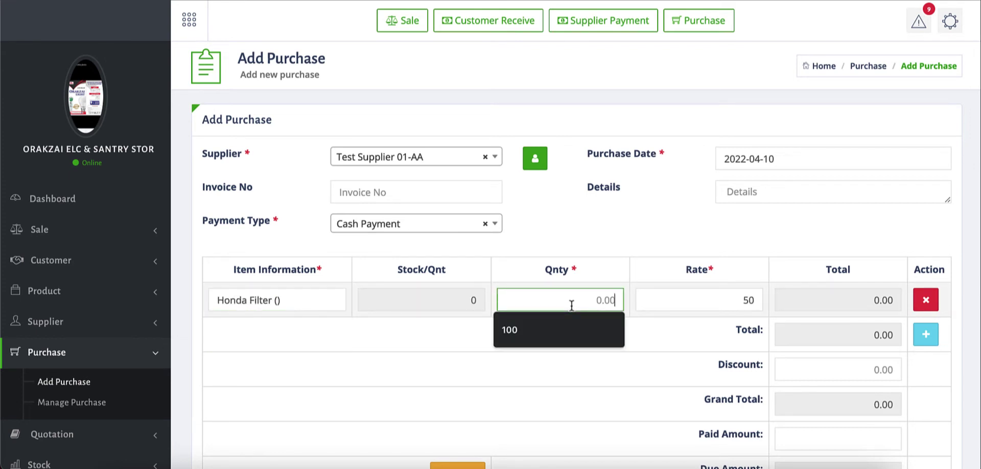
text(100)
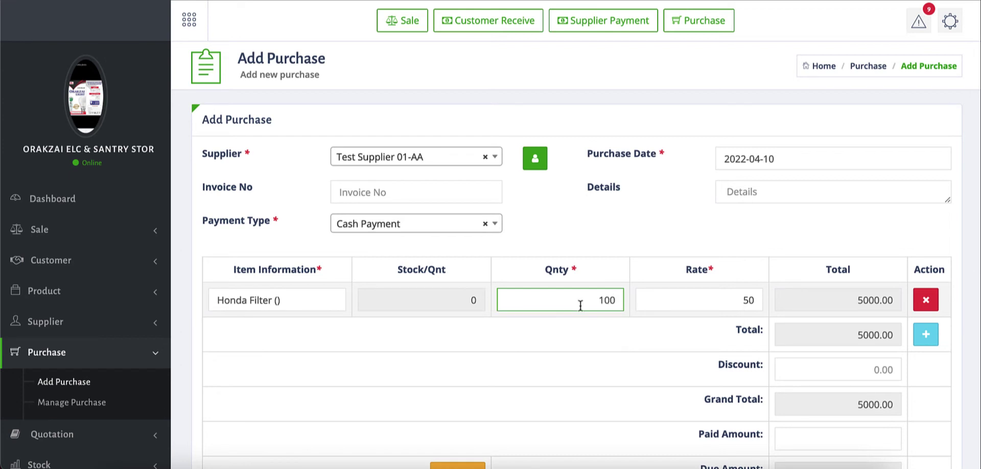
double_click(749, 300)
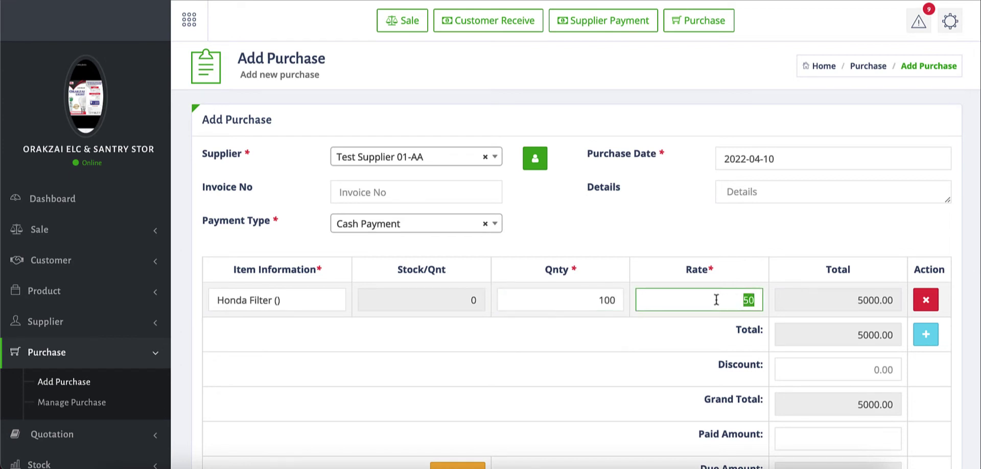
Enter a partial paid amount of 1000 for the purchase and check the due amount.
scroll(717, 300, down, 3)
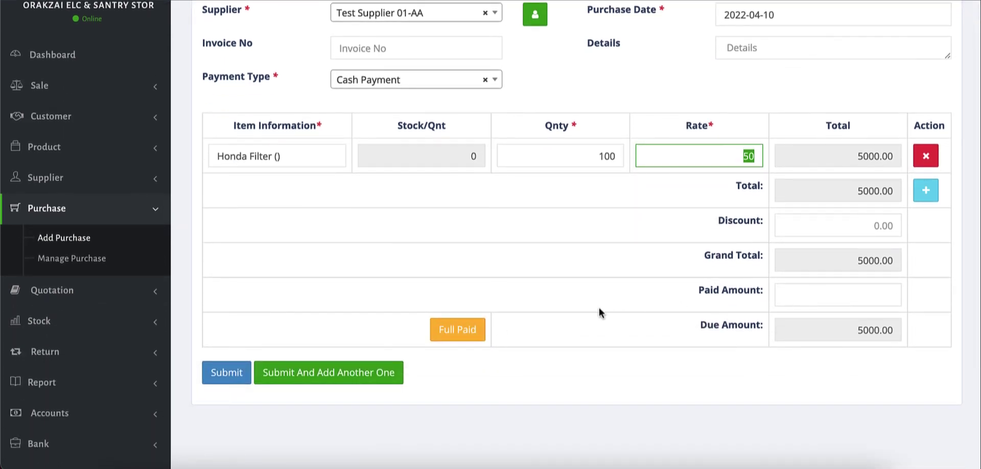
click(854, 300)
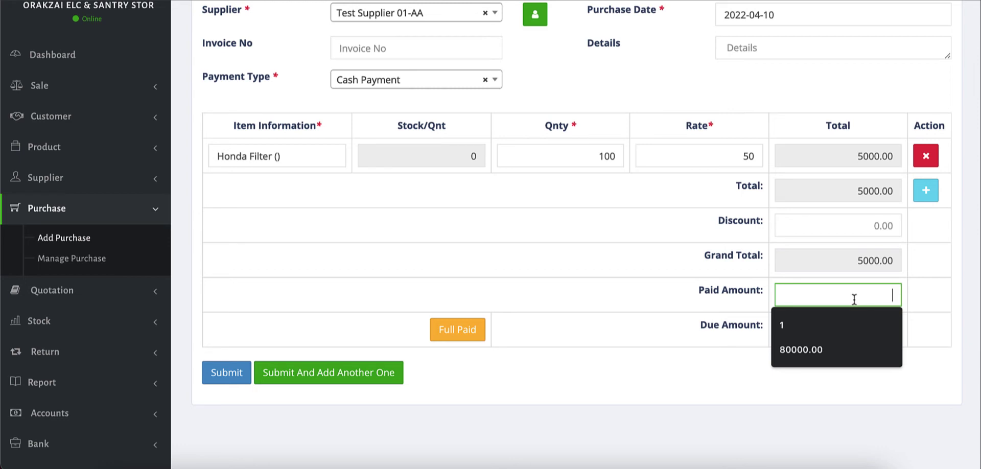
text(0)
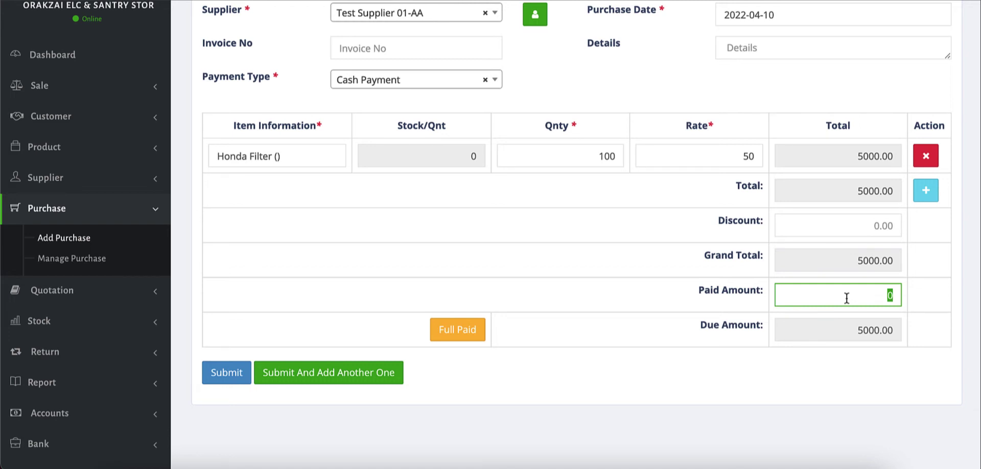
text(1000)
double_click(876, 330)
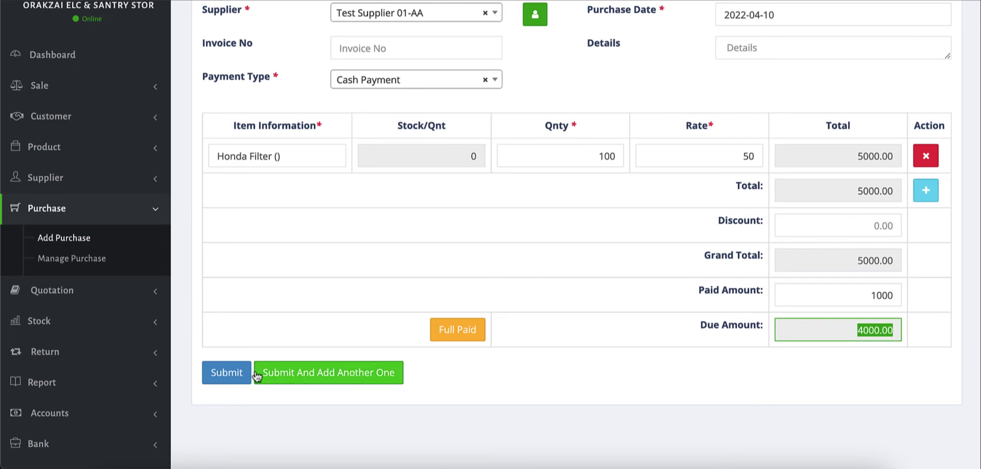
Mark the Honda Filter purchase as fully paid and submit it.
click(462, 332)
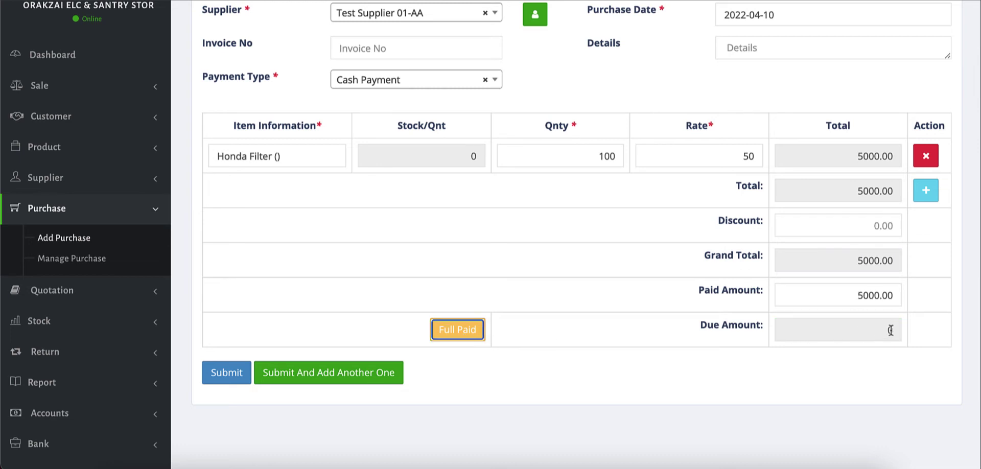
click(229, 372)
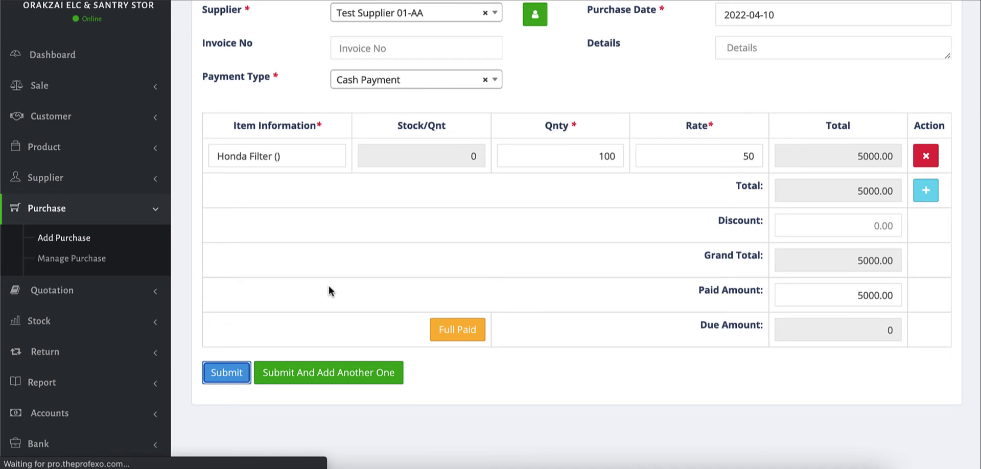
Open the stock report and check the incoming quantity and stock of Honda Filter after the purchase.
scroll(103, 337, down, 3)
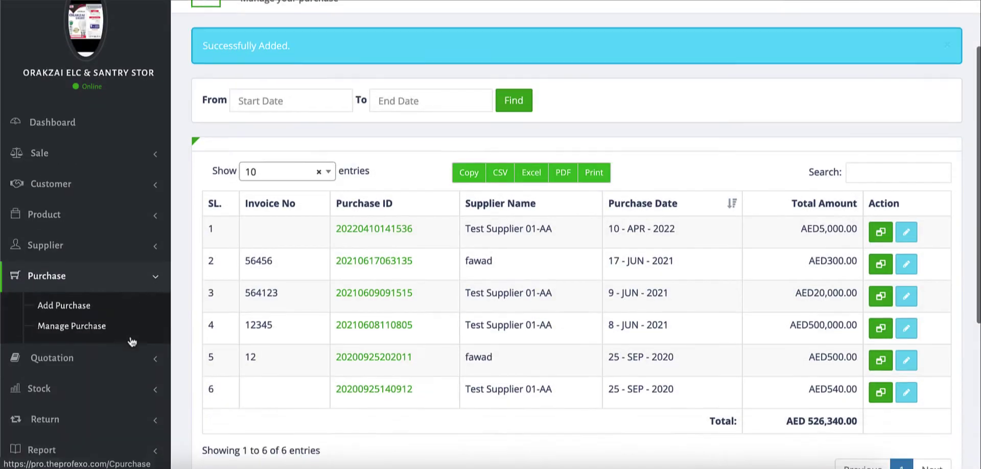
click(102, 255)
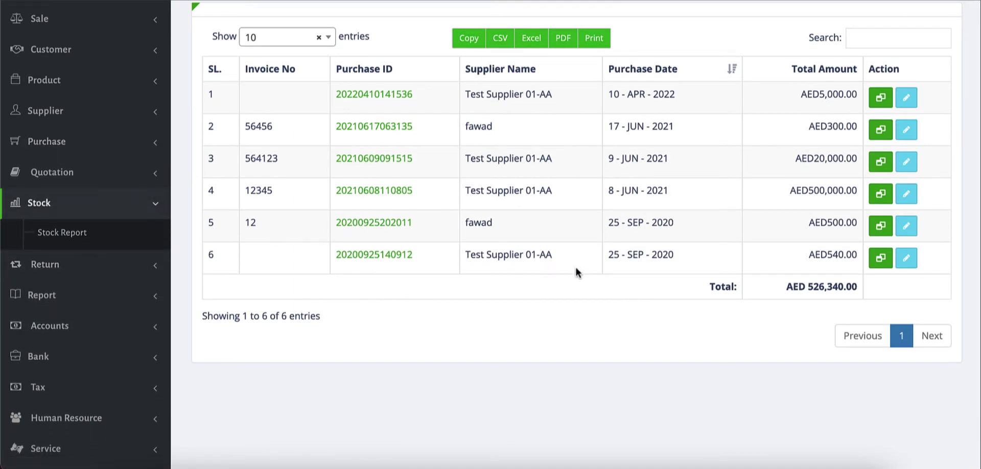
scroll(576, 268, down, 1)
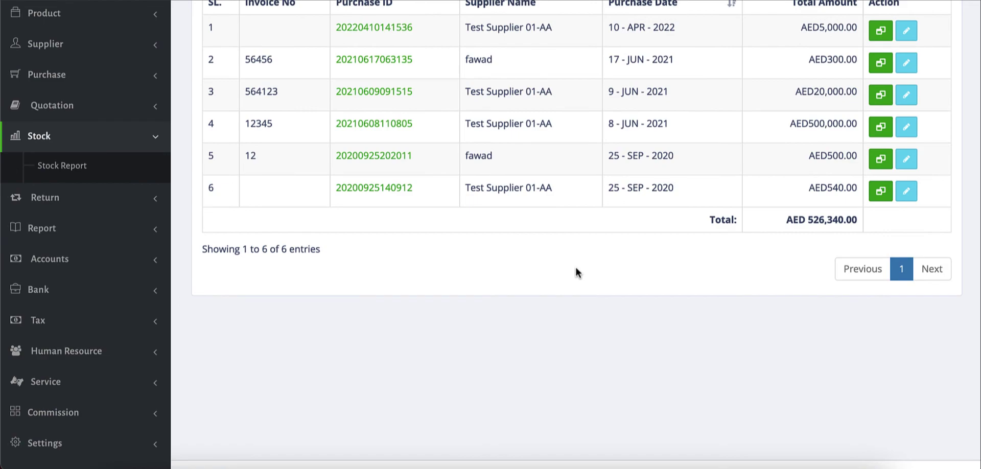
scroll(575, 264, up, 4)
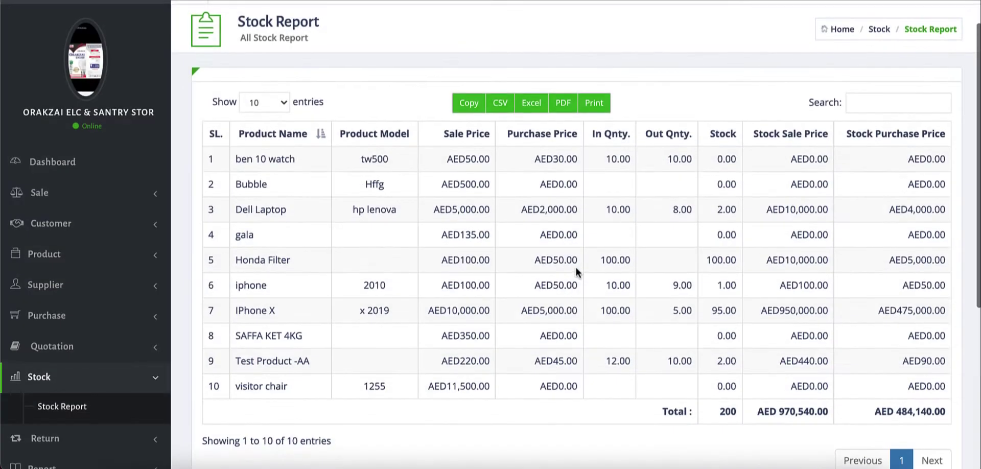
scroll(575, 265, down, 1)
triple_click(289, 224)
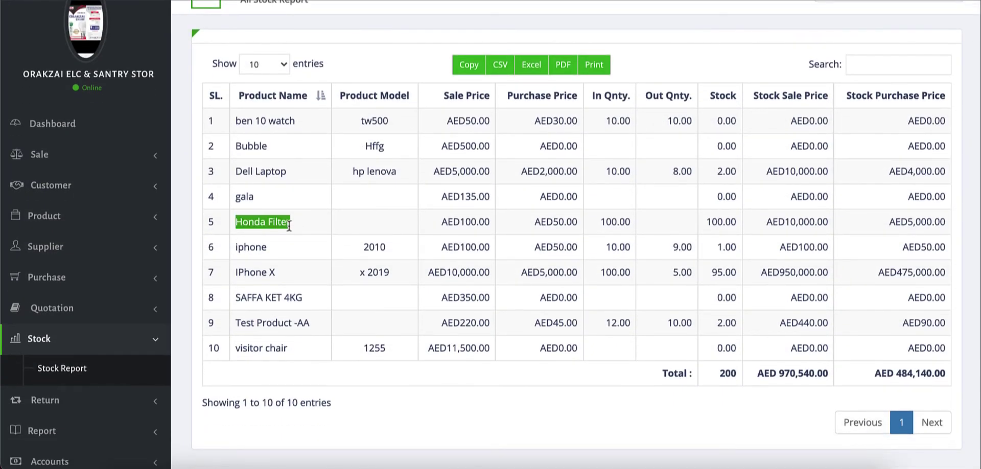
double_click(622, 223)
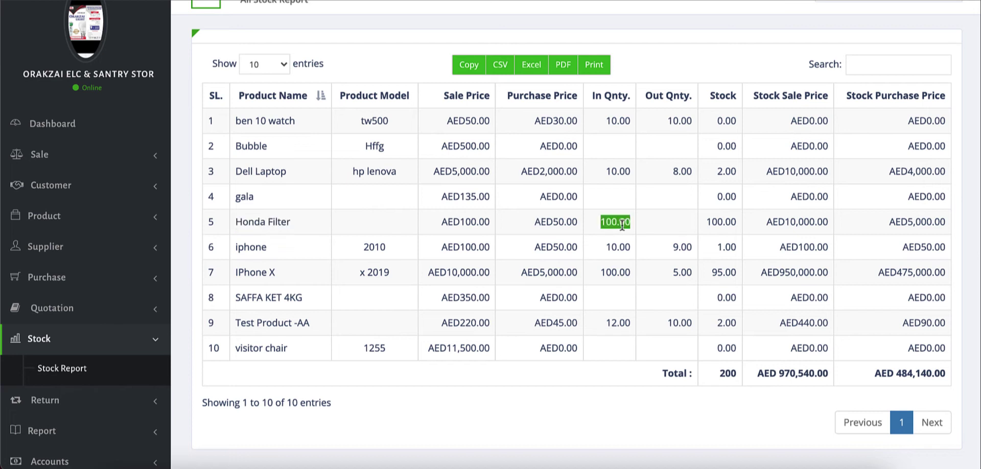
double_click(726, 224)
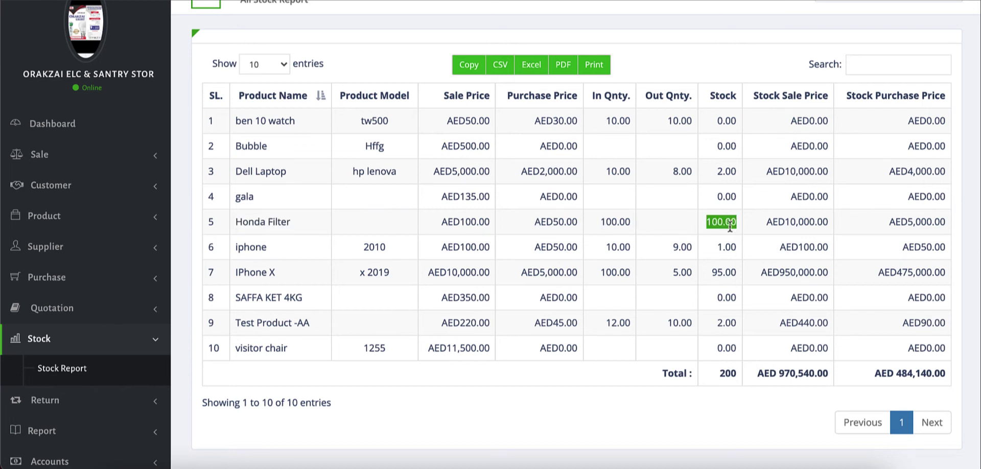
scroll(665, 225, up, 2)
Open the GUI POS screen for a new sale.
click(104, 238)
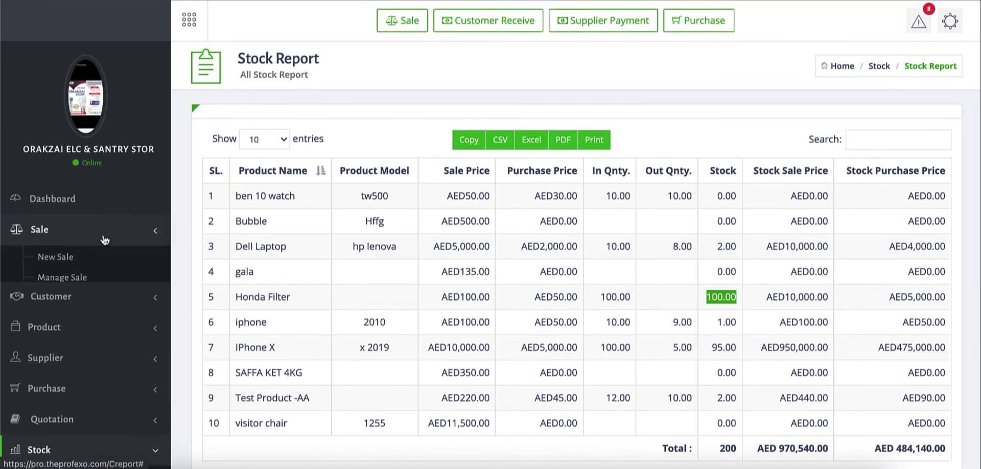
scroll(105, 239, down, 2)
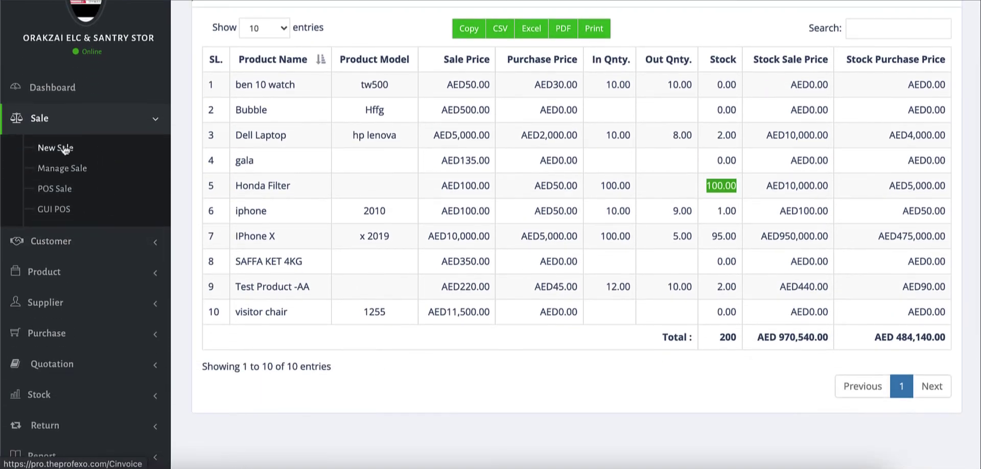
click(54, 209)
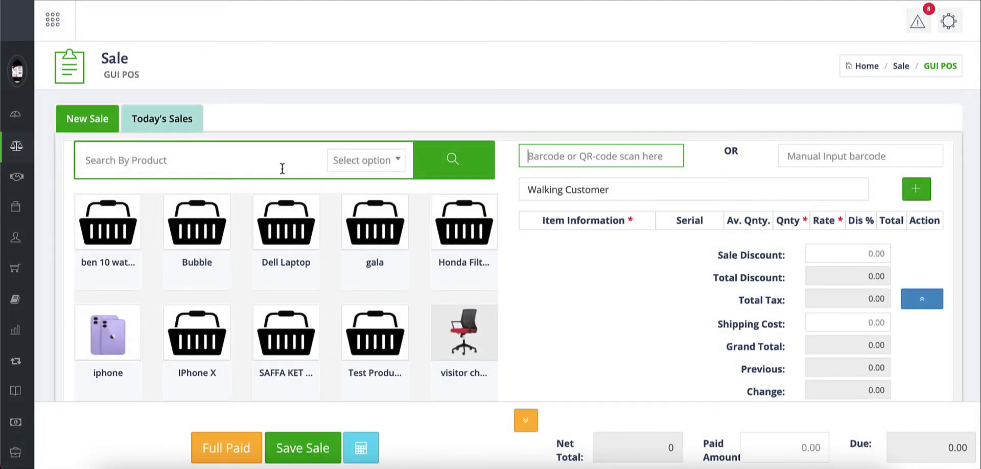
Search the products for "honda" and add Honda Filter to the sale.
click(283, 168)
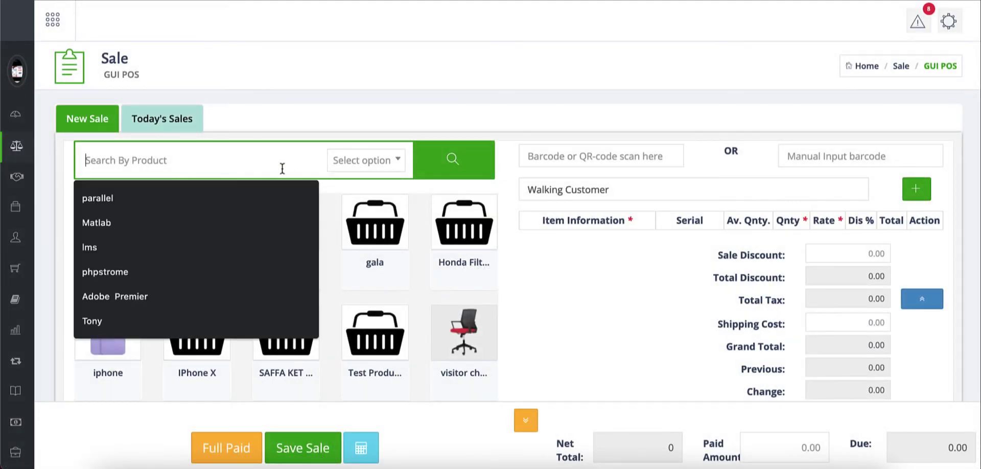
text(h)
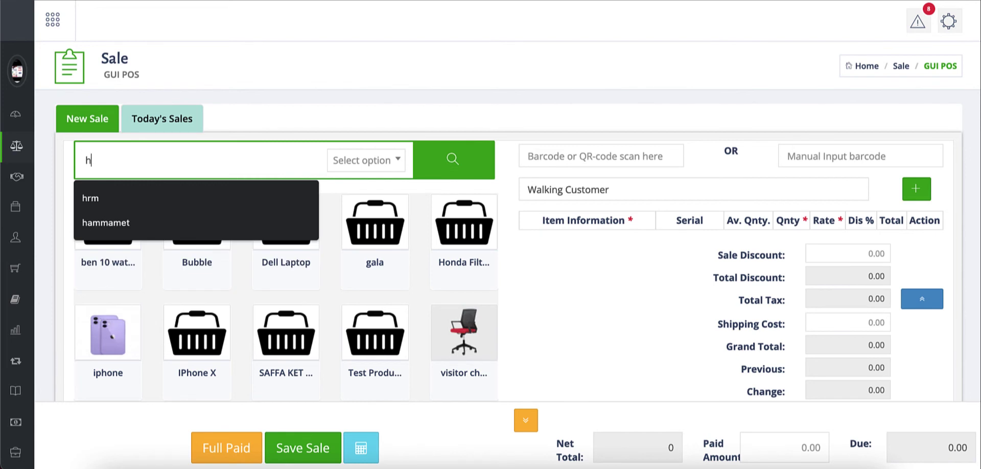
text(onda)
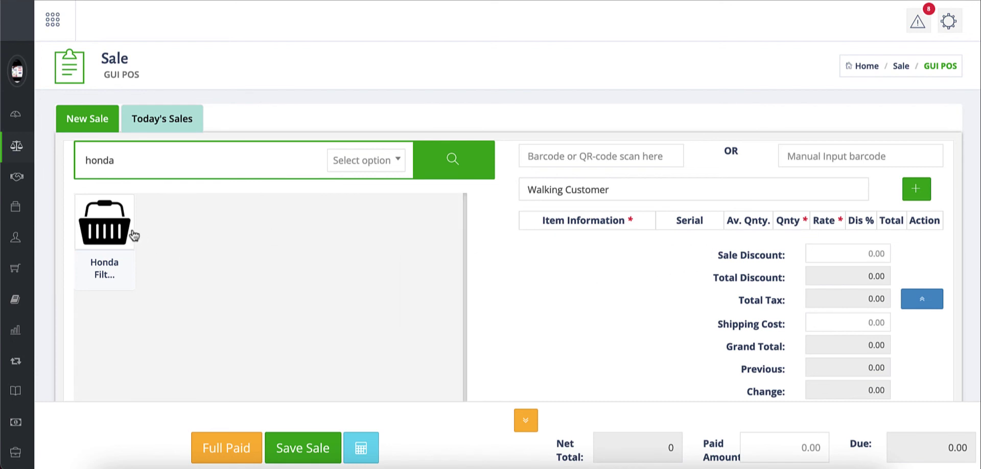
click(117, 230)
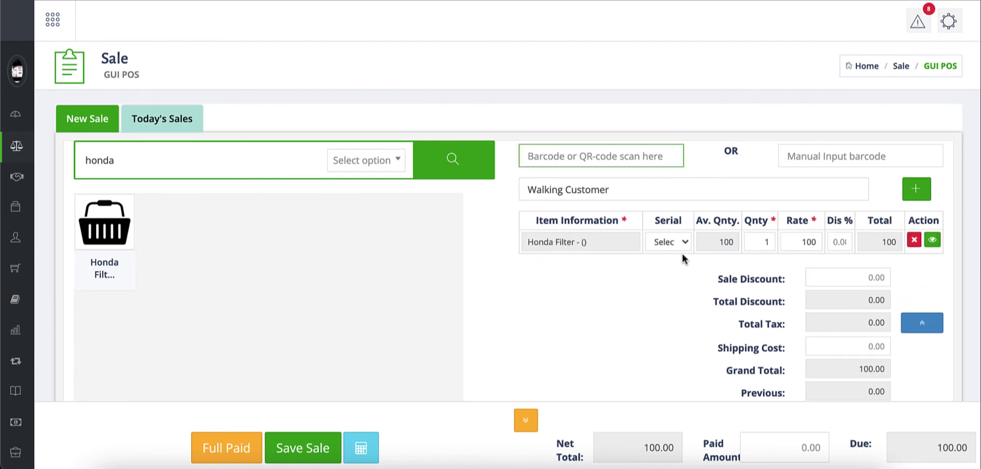
Set the sale quantity of Honda Filter to 2 and check its rate.
double_click(767, 244)
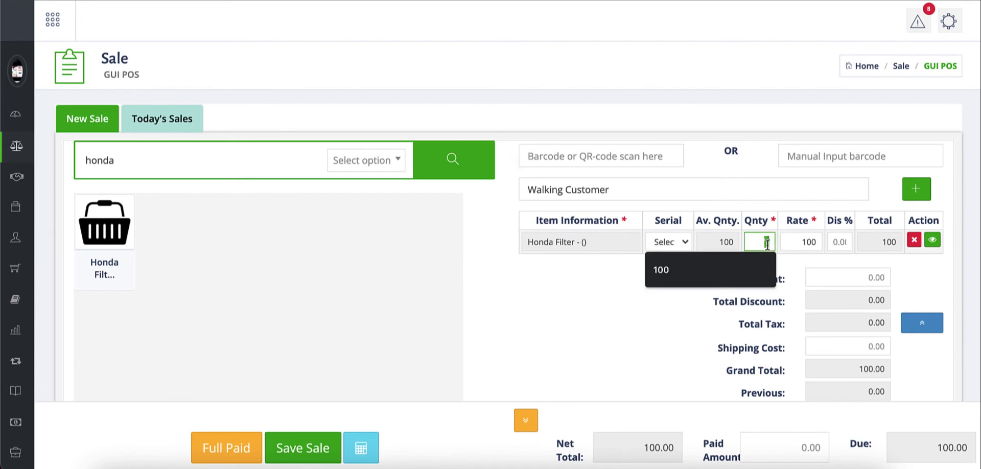
text(2)
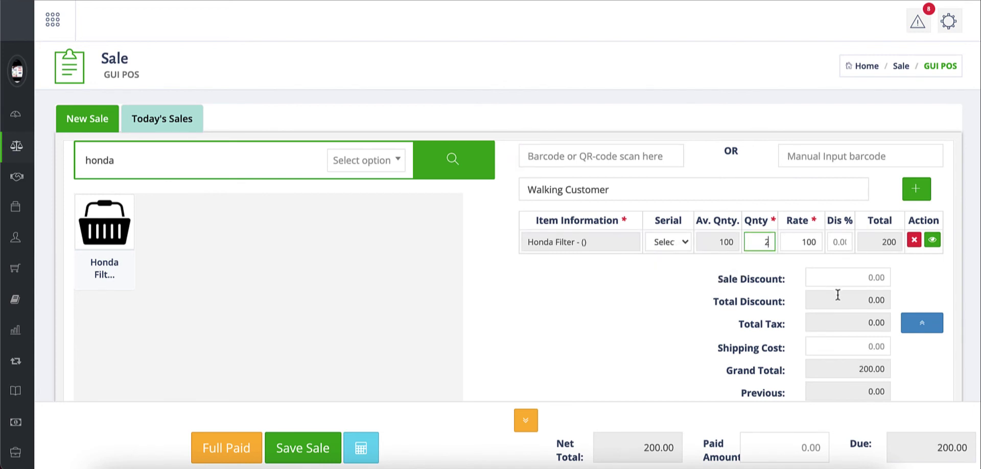
scroll(838, 295, down, 1)
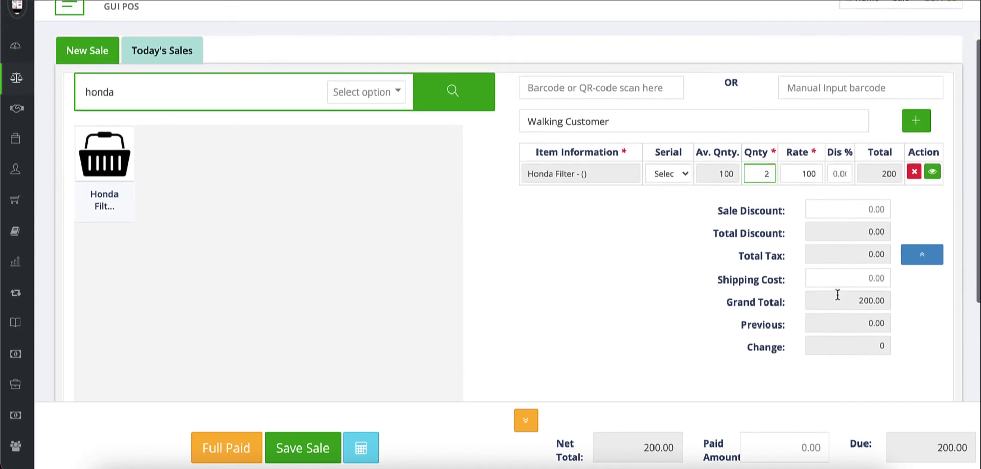
double_click(806, 171)
click(612, 271)
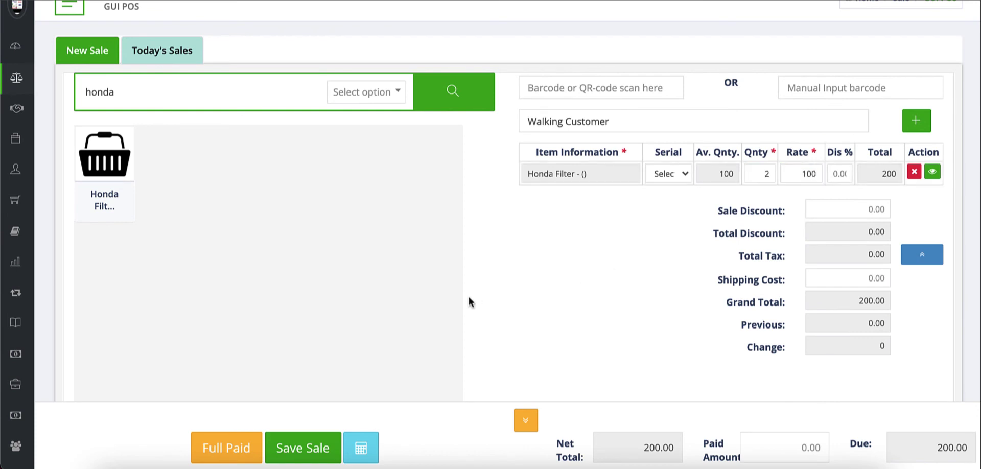
Keep Walking Customer as the sale's customer, mark the sale as fully paid and save it.
scroll(469, 302, up, 1)
click(593, 190)
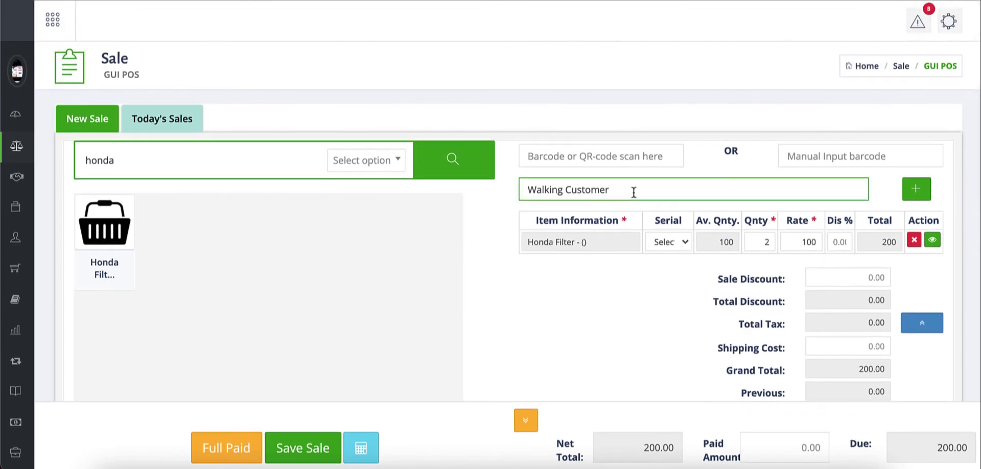
scroll(571, 295, down, 2)
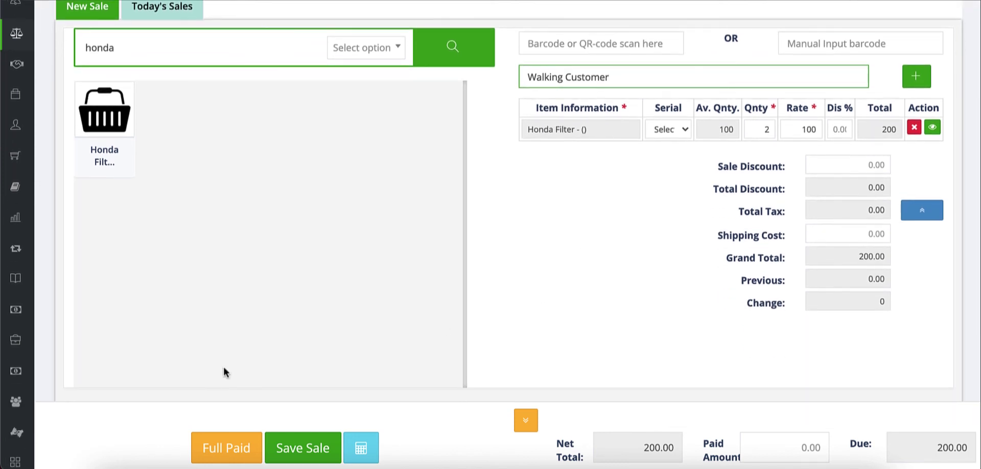
click(215, 445)
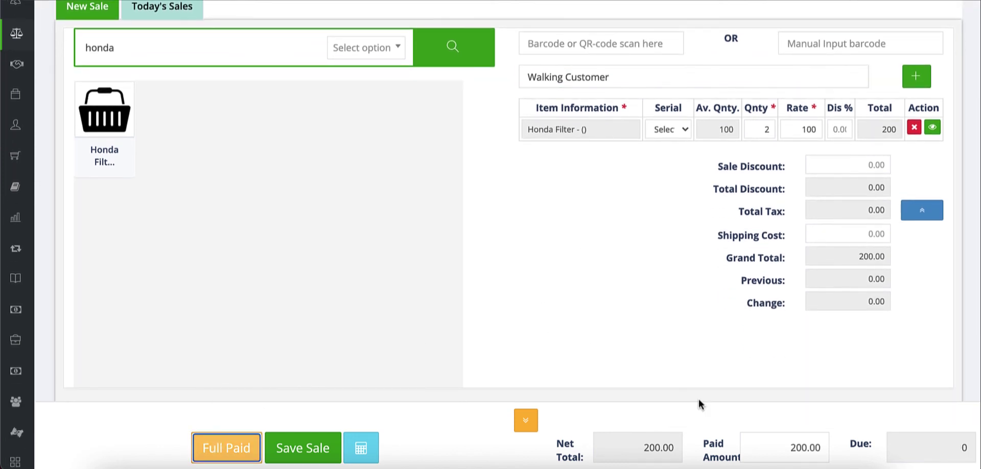
click(333, 444)
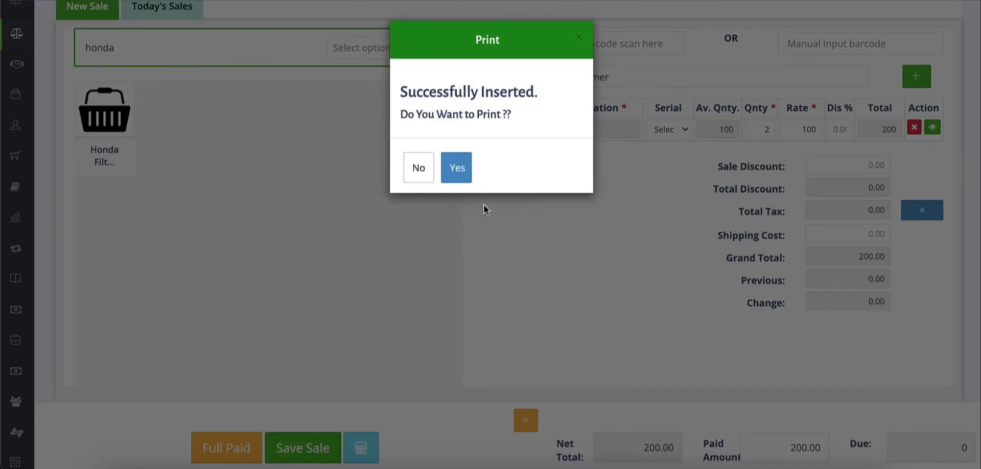
Decline printing the receipt for the saved Honda Filter sale.
click(422, 172)
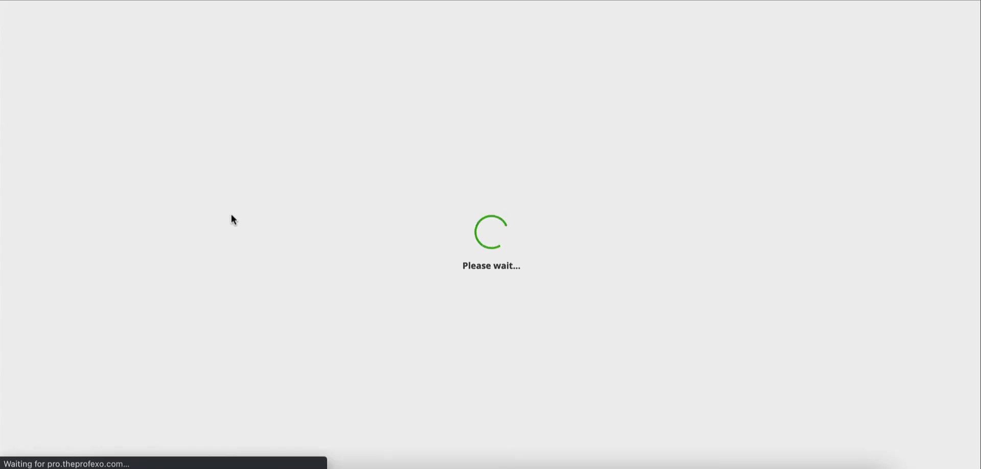
scroll(232, 219, down, 2)
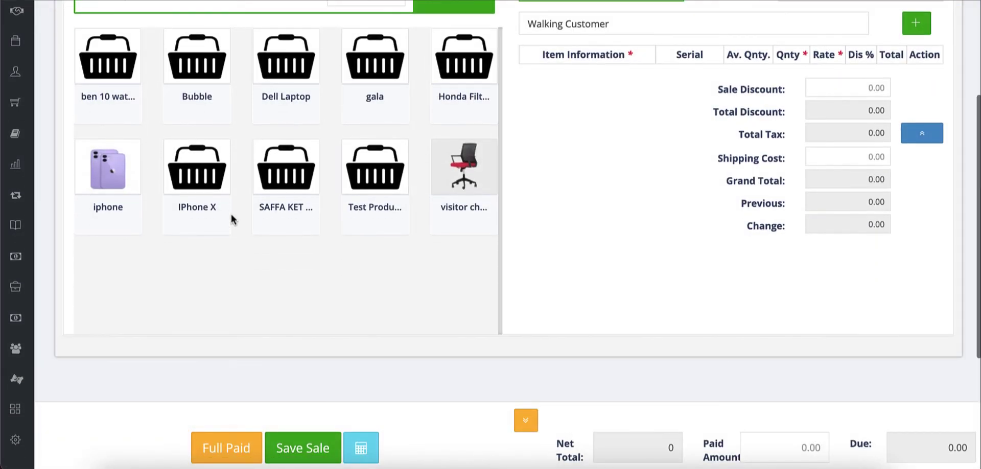
scroll(137, 152, up, 4)
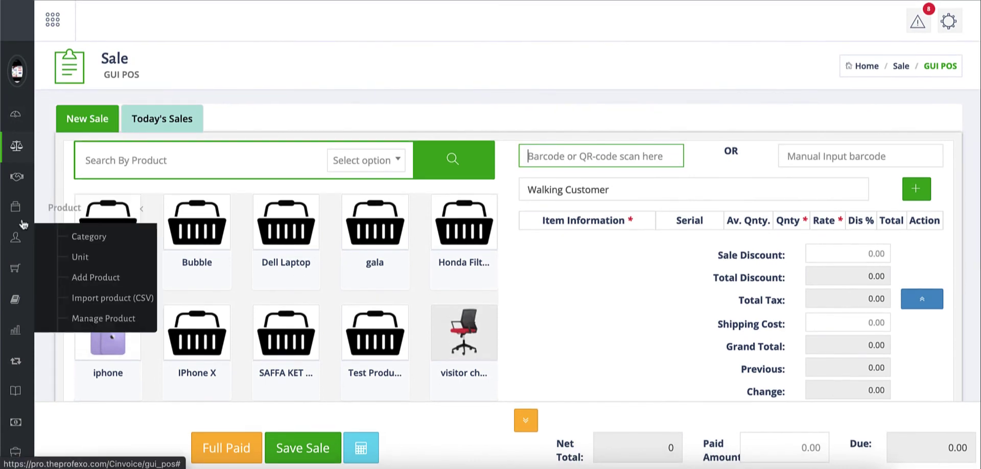
Open the Profit Report (Sale Wise) from the available reports.
click(53, 21)
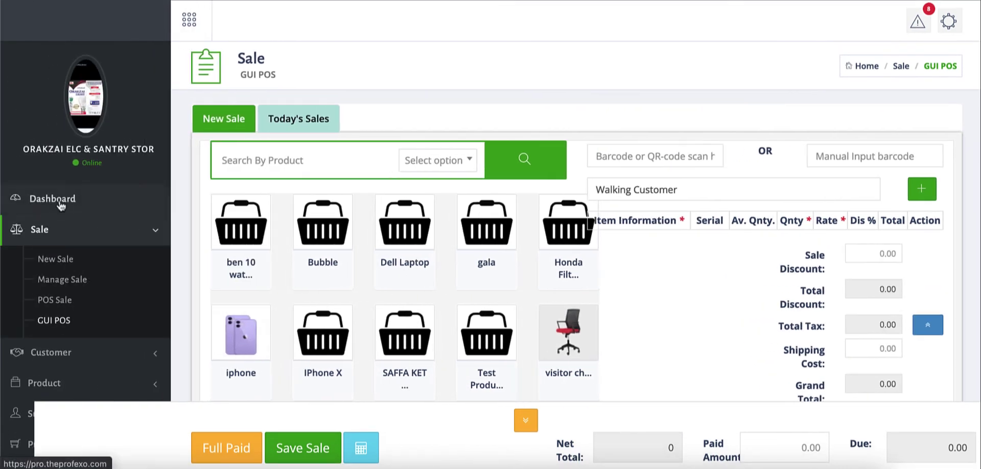
scroll(60, 199, down, 6)
scroll(44, 228, down, 2)
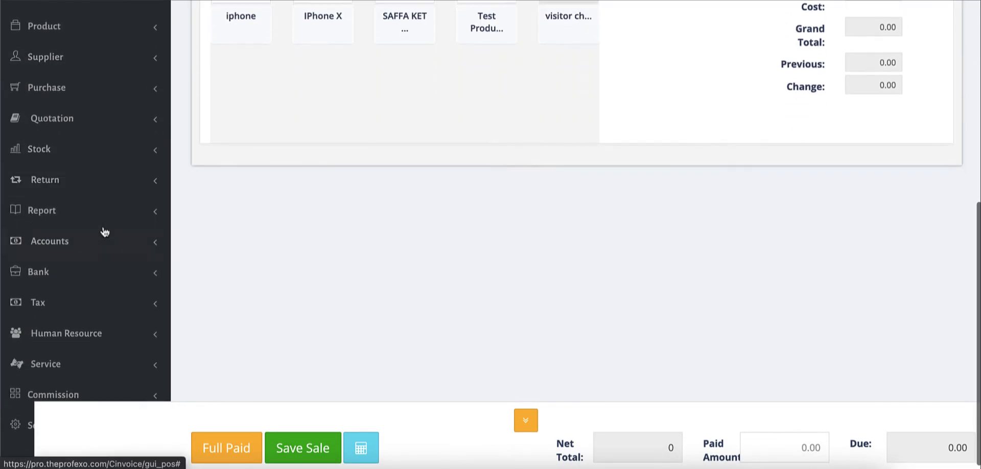
click(72, 214)
scroll(137, 228, down, 5)
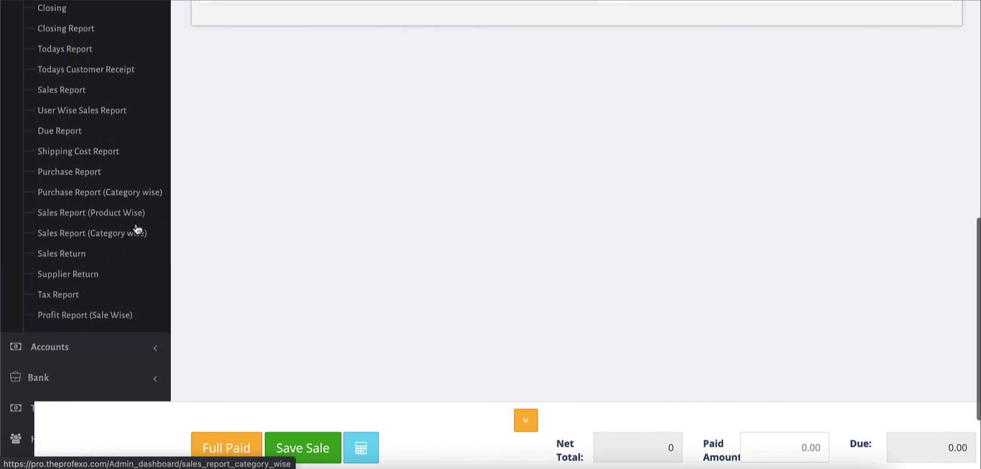
click(103, 316)
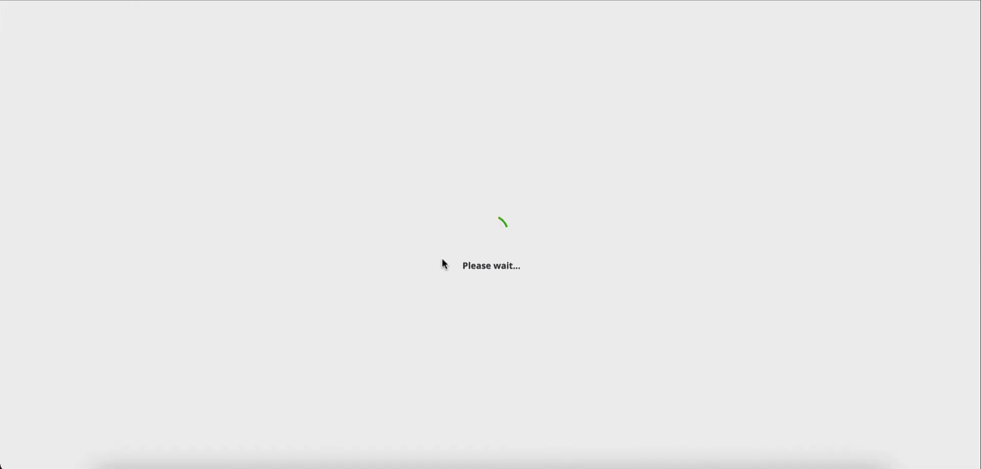
Examine the newest sale's row in the profit report: its date, invoice number, supplier amount, sale amount and total profit.
scroll(551, 246, down, 3)
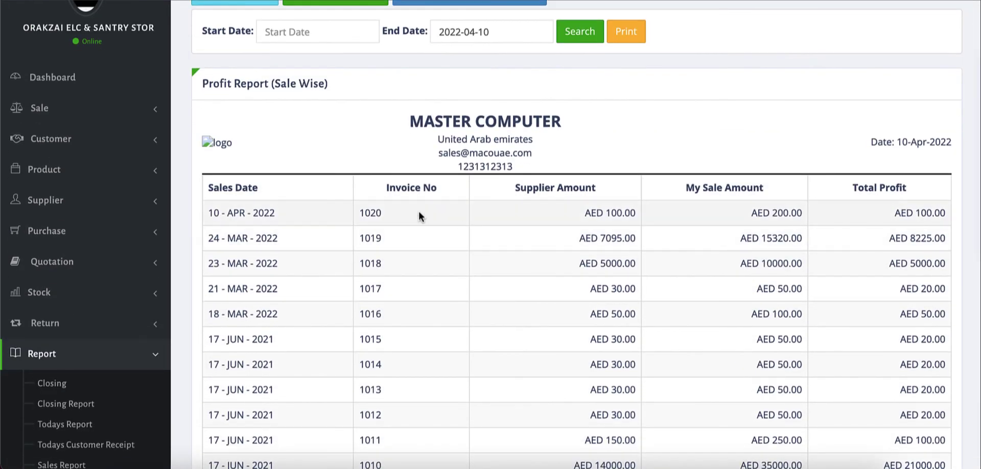
triple_click(254, 213)
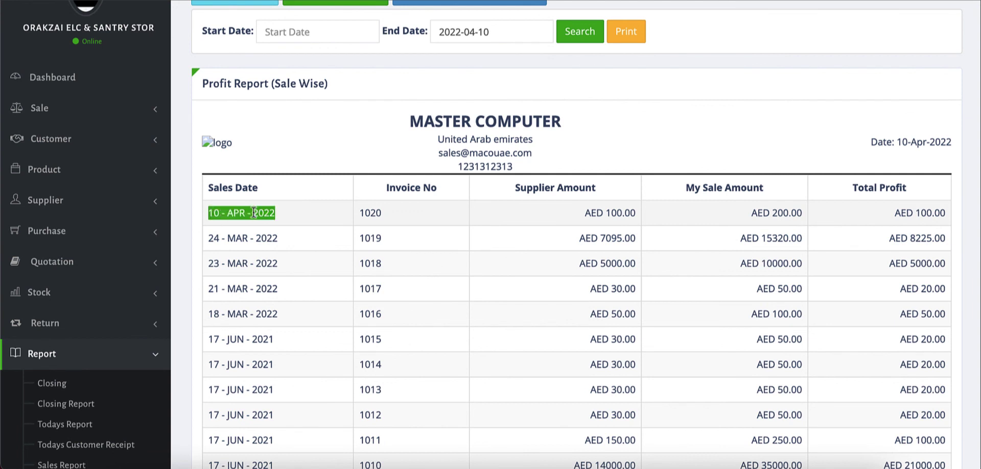
click(382, 215)
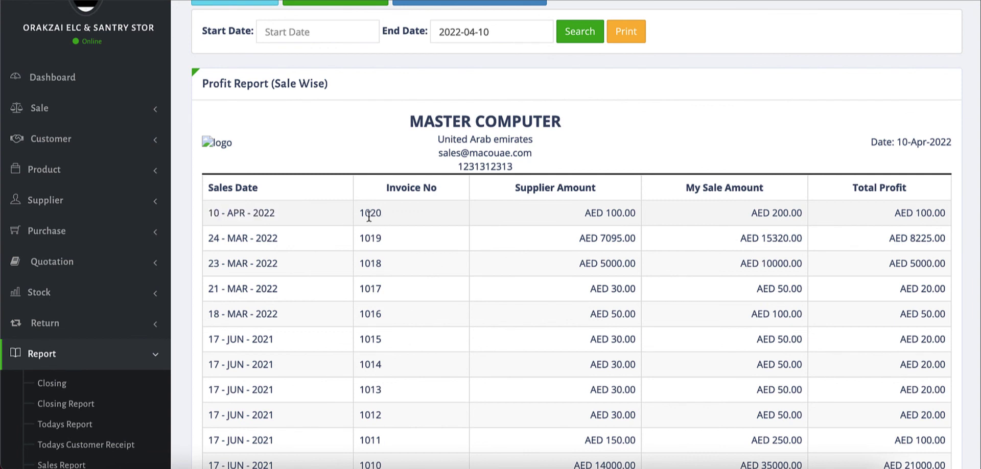
double_click(367, 214)
triple_click(606, 213)
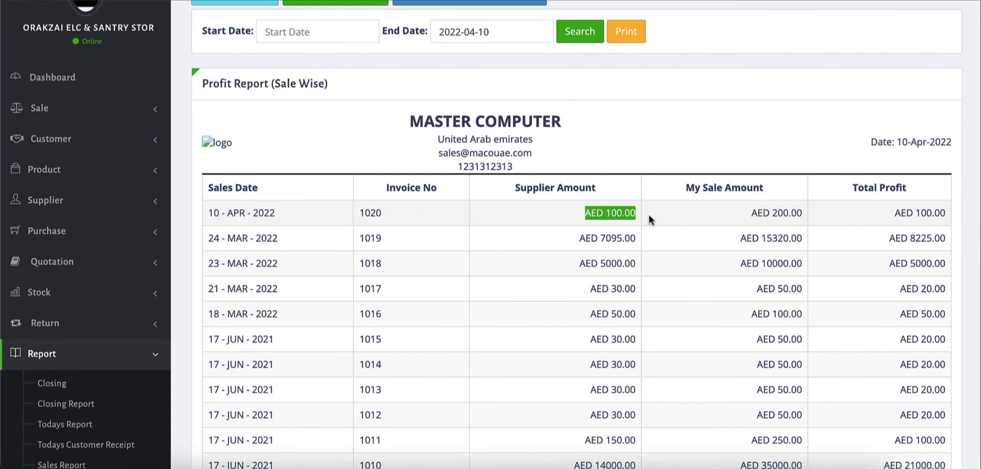
click(779, 215)
triple_click(780, 215)
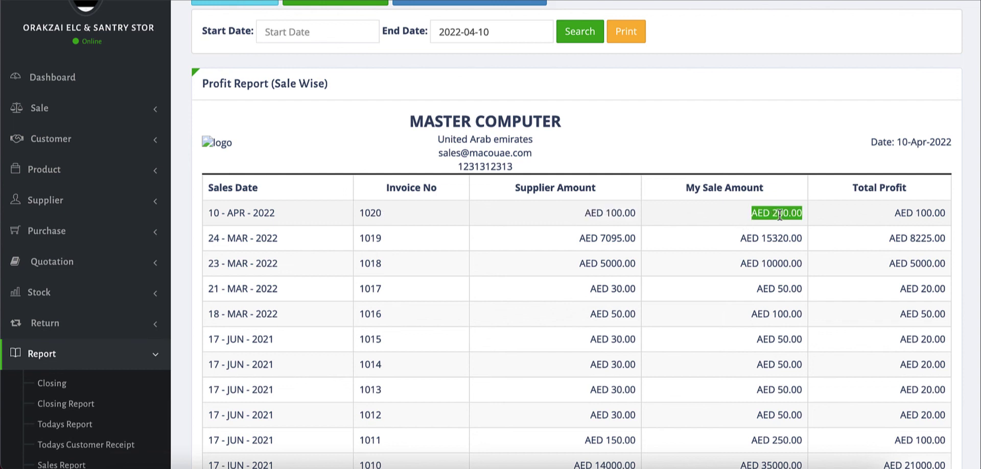
double_click(920, 214)
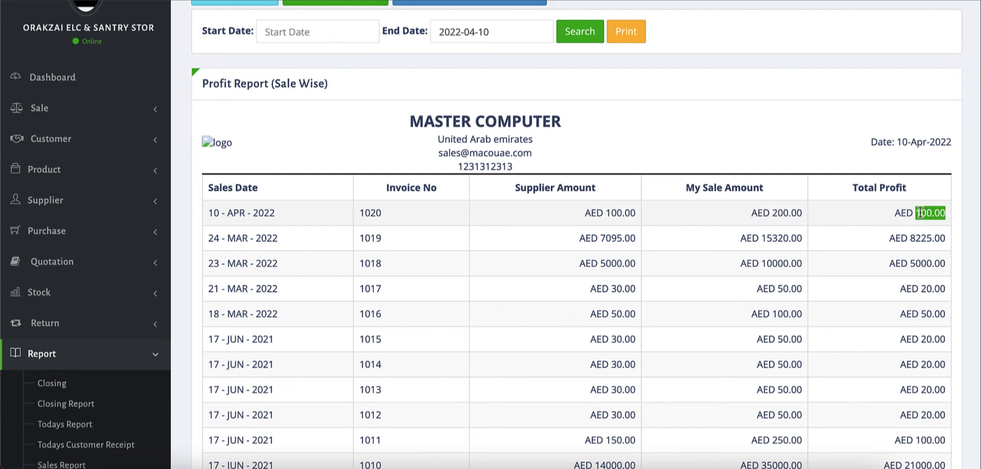
Open the Start Date calendar of the profit report's date filter and review all listed sales down to the totals row.
scroll(795, 133, up, 2)
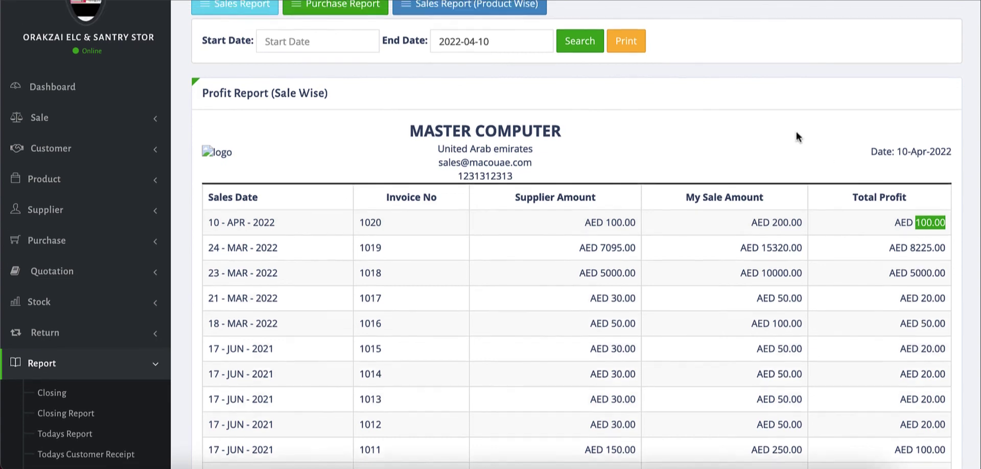
click(369, 121)
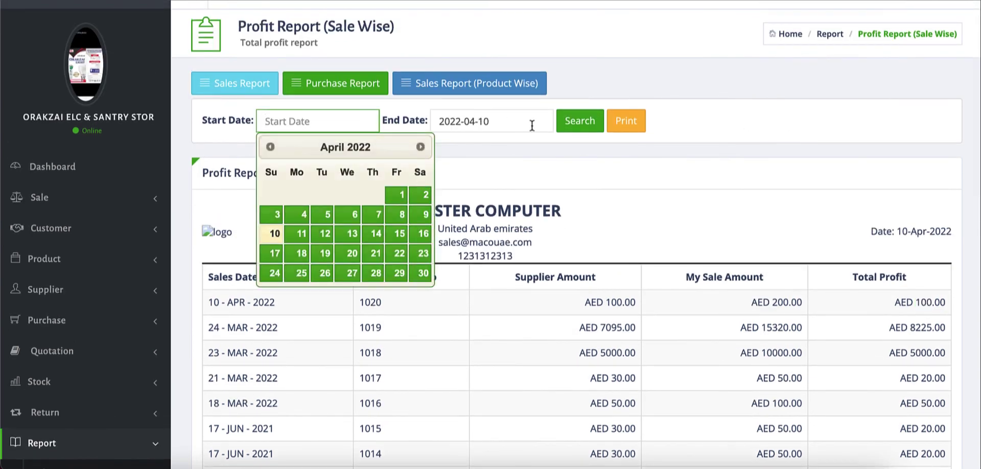
scroll(605, 161, down, 3)
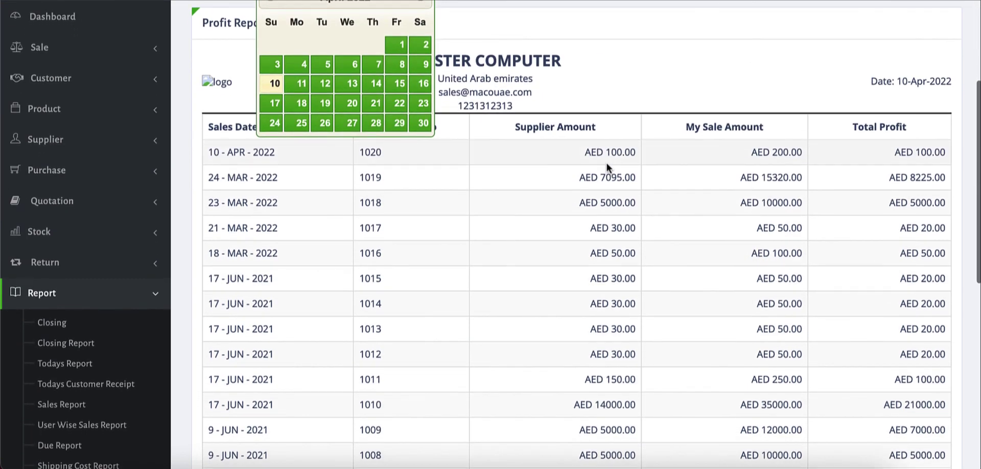
scroll(606, 161, down, 1)
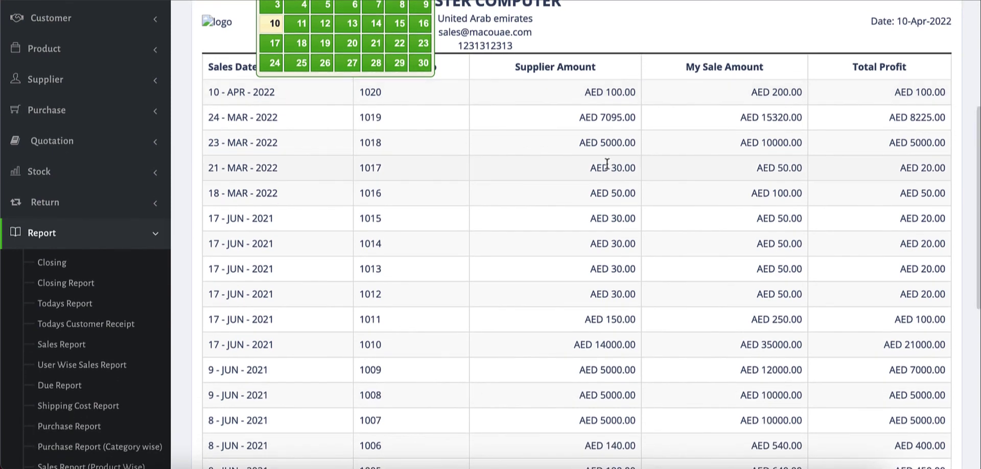
scroll(606, 161, down, 2)
scroll(607, 163, down, 4)
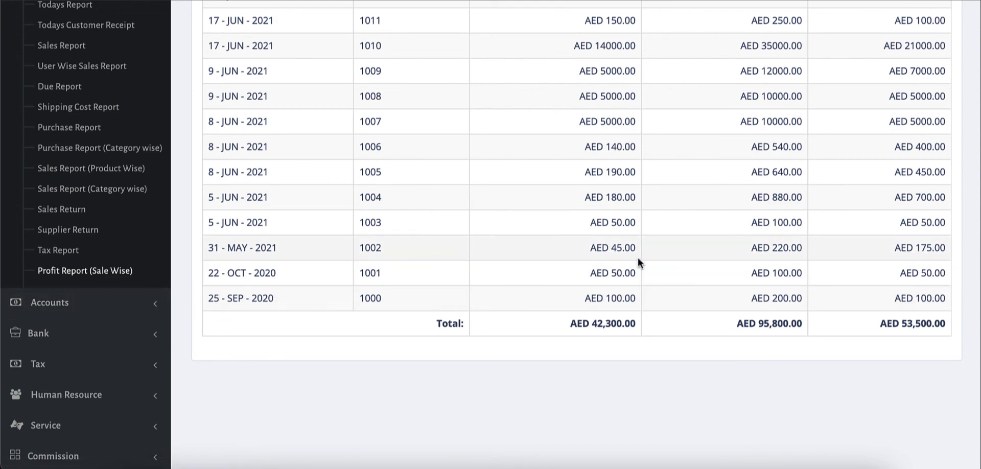
scroll(638, 264, down, 1)
scroll(638, 263, up, 11)
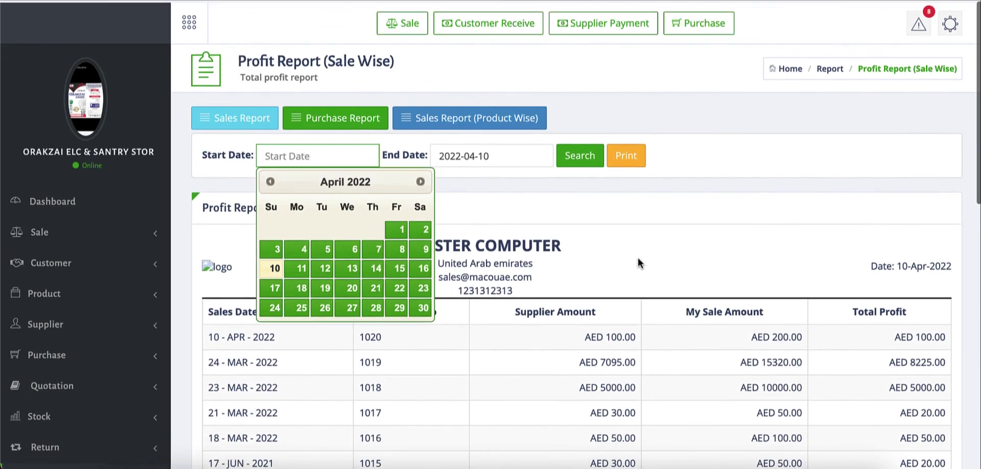